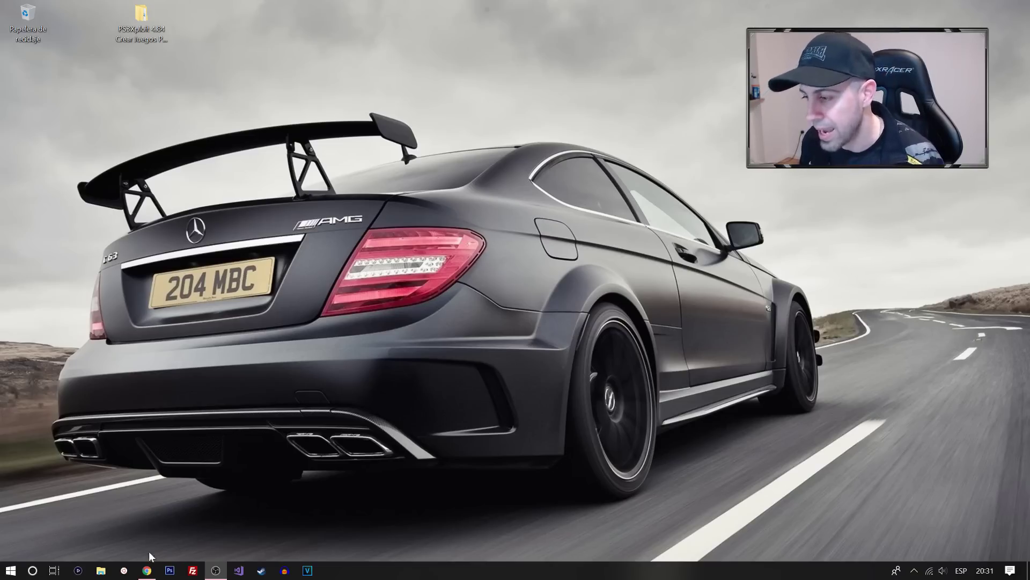
Step: Open the GAMEZ folder on the 1TB (D:) drive
key(super+e)
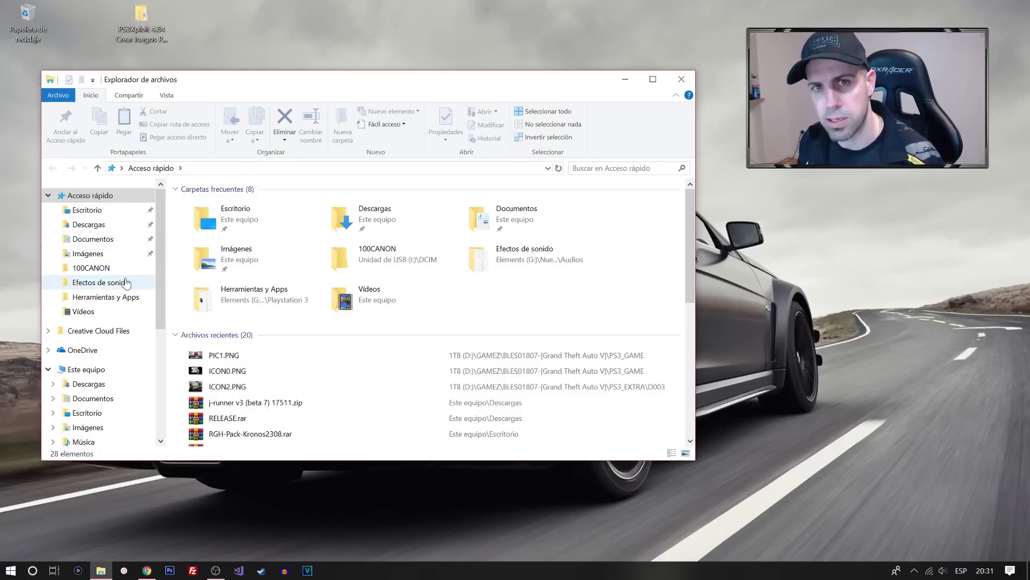
scroll(107, 322, down, 3)
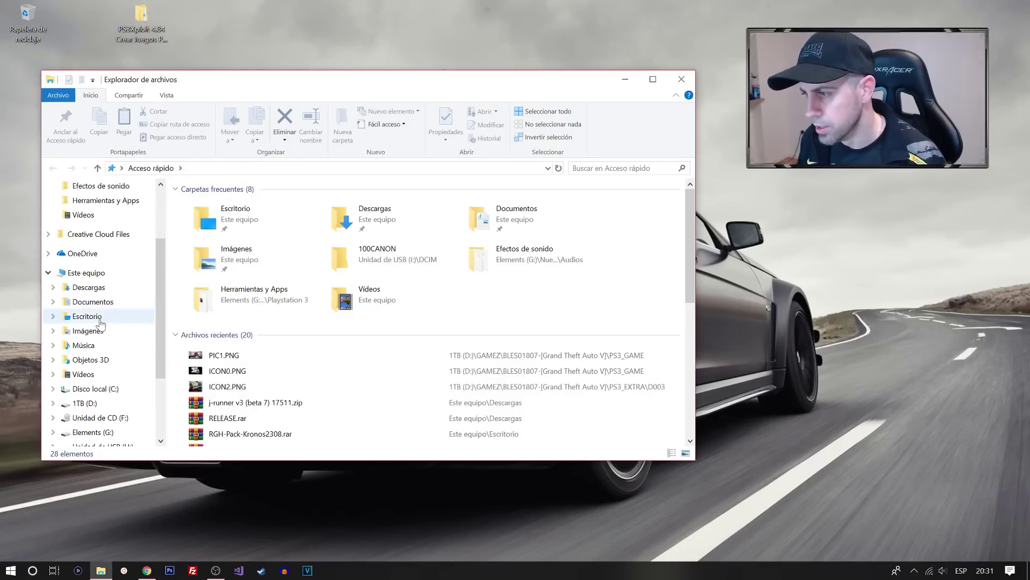
click(85, 403)
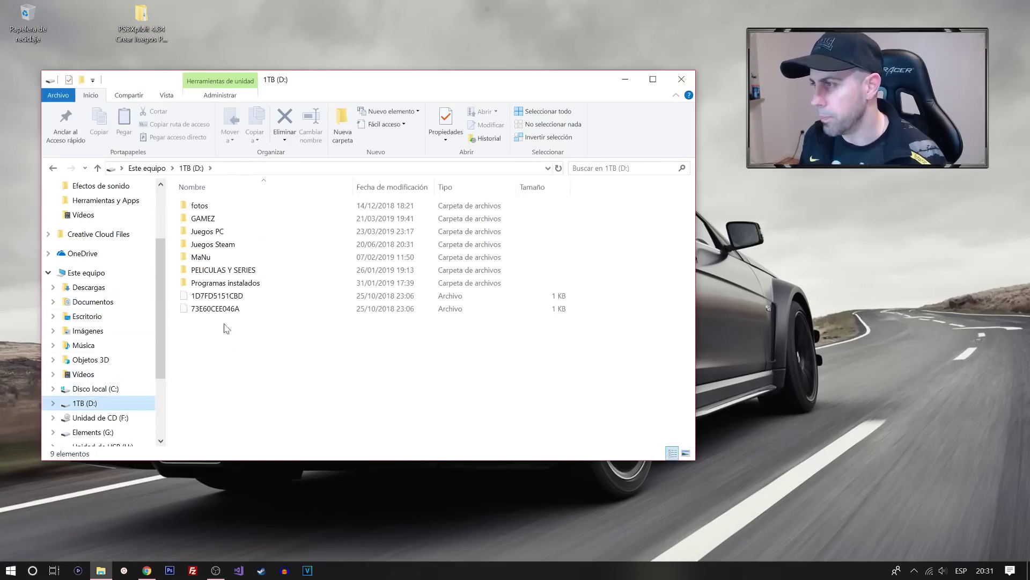
double_click(212, 220)
Step: Move the GAMEZ window clear of the desktop icons and select the BLES02219-[GTA San Andreas] folder
drag(177, 209, 329, 486)
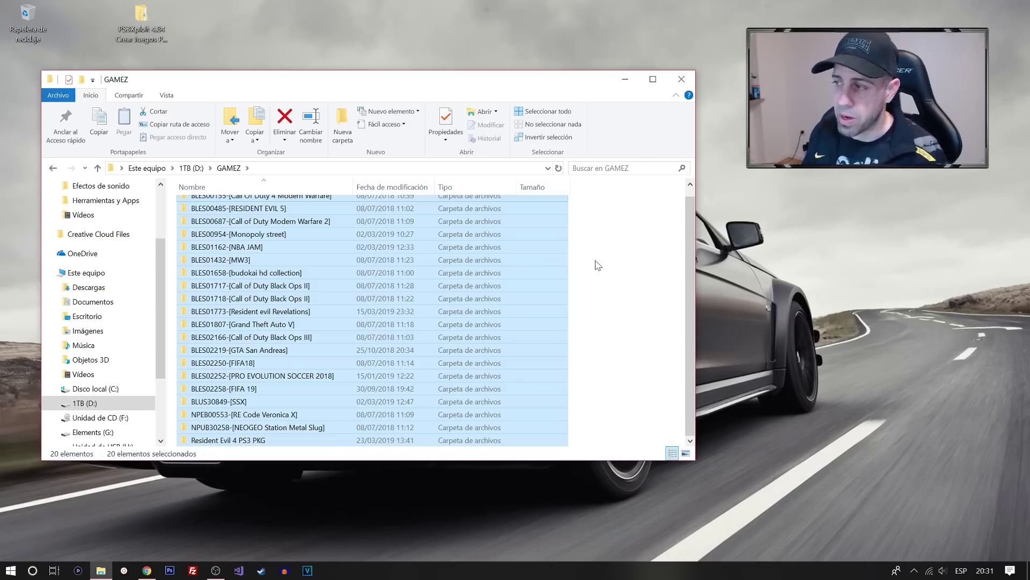
click(241, 363)
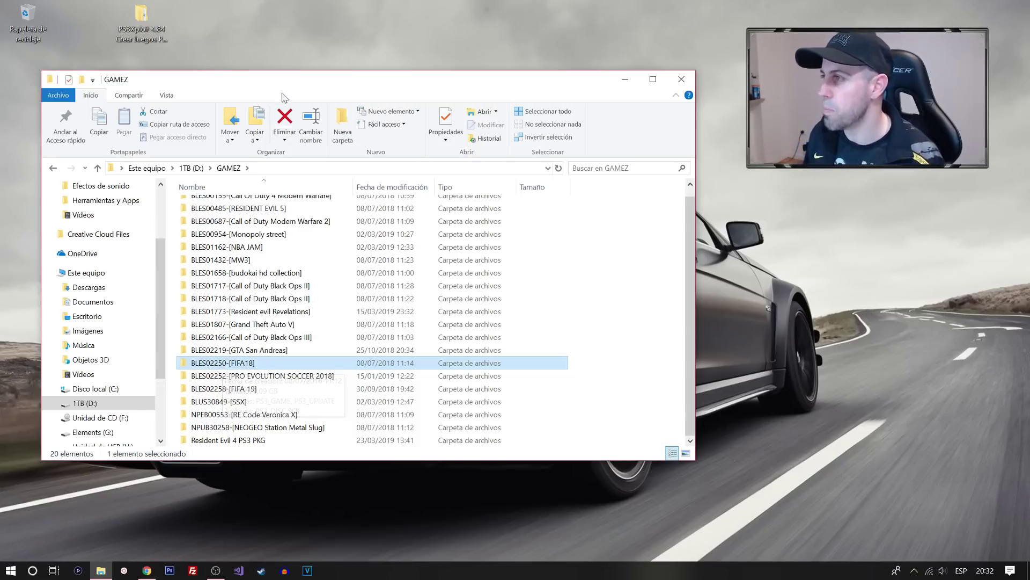
drag(338, 79, 581, 45)
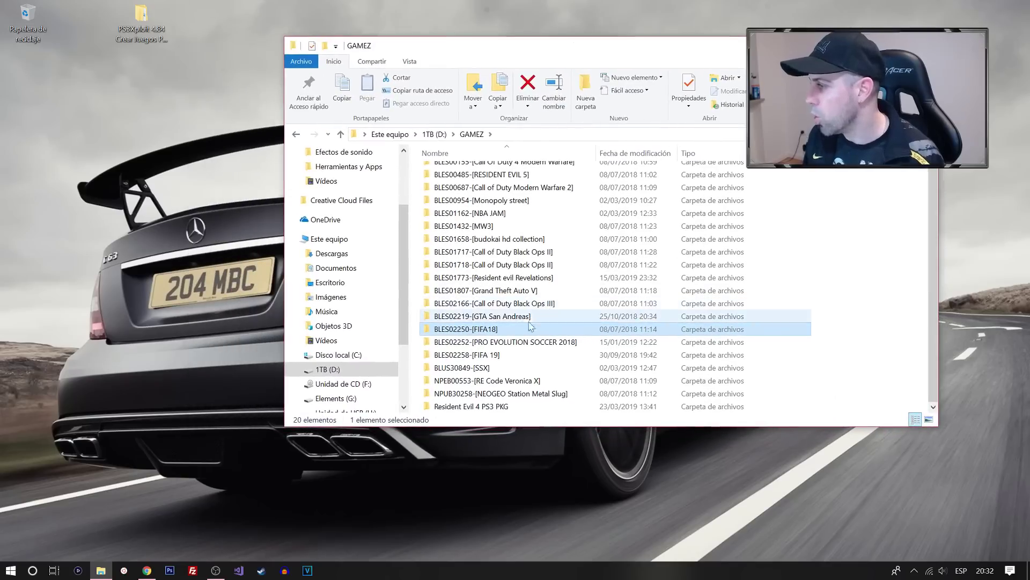
click(469, 317)
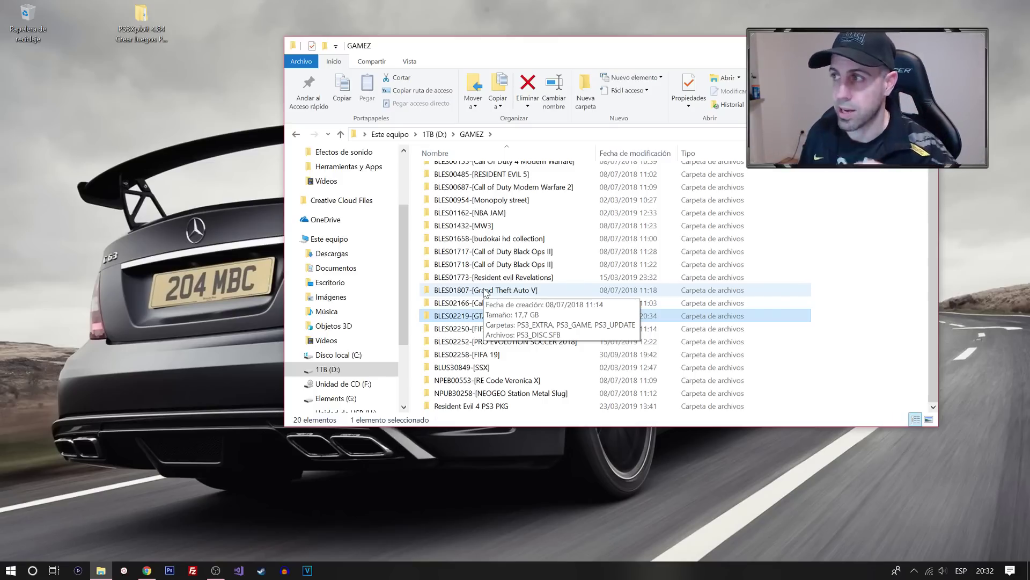
click(149, 31)
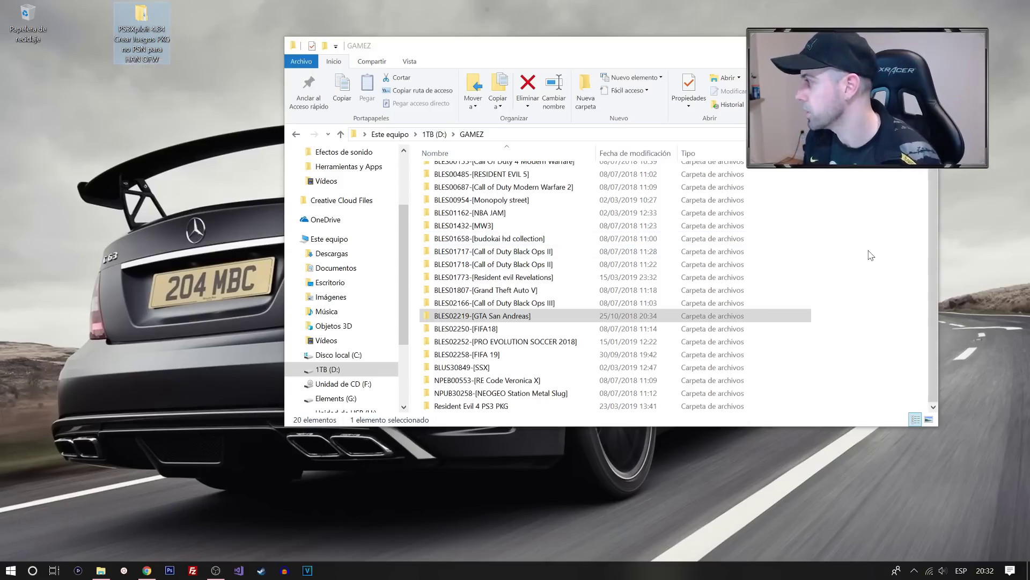
click(419, 168)
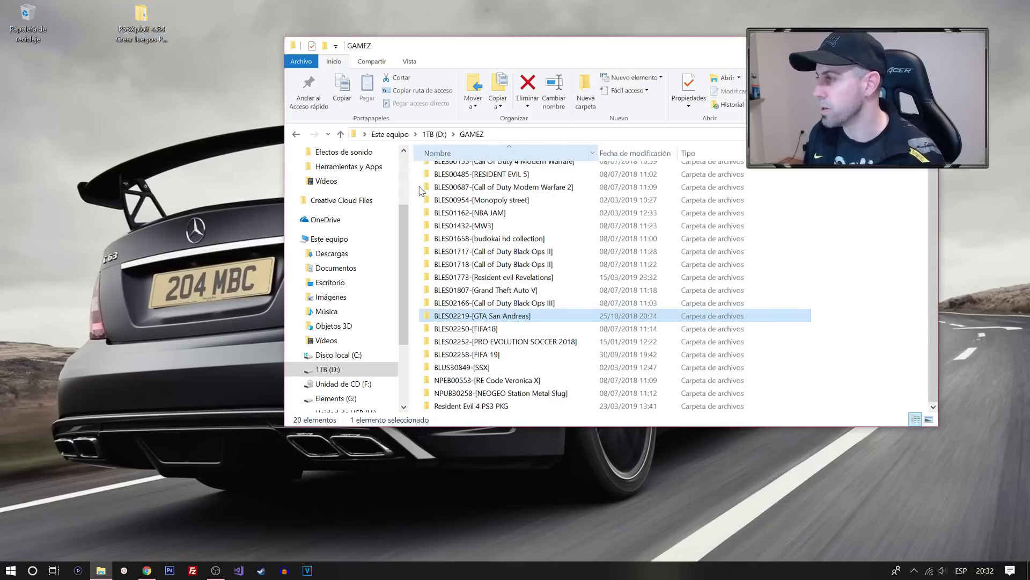
drag(423, 173, 438, 231)
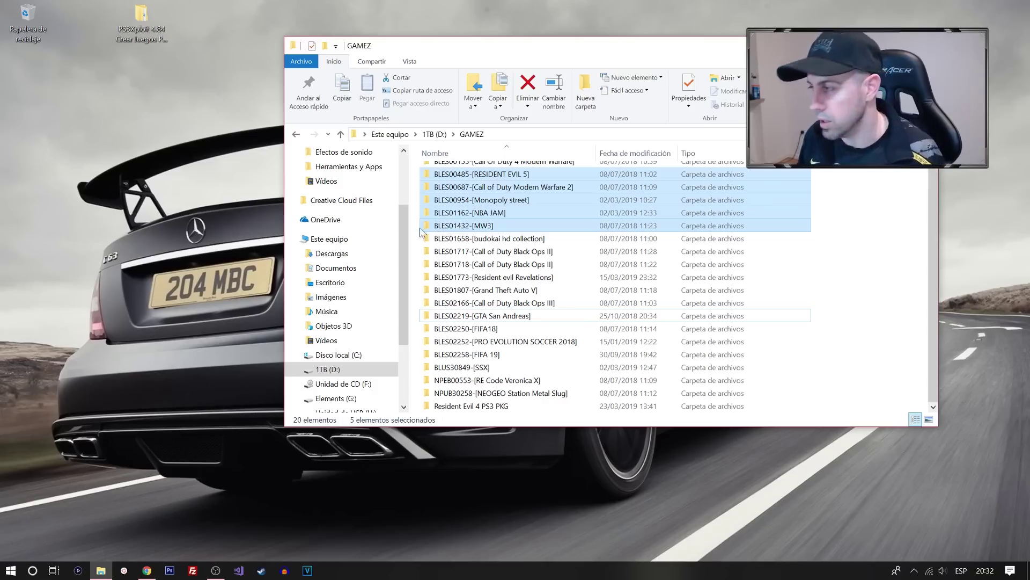
click(418, 200)
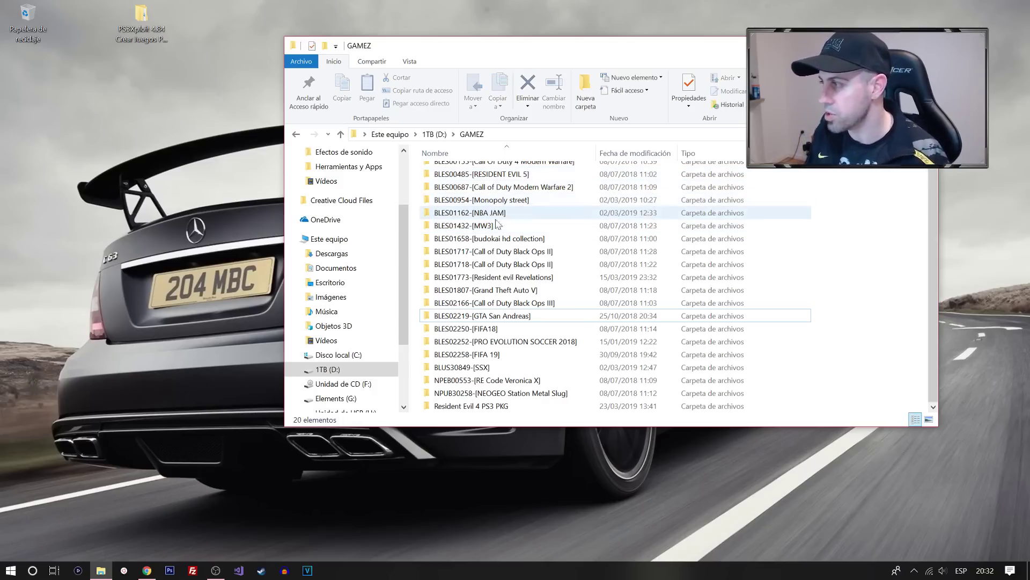
scroll(478, 276, up, 1)
scroll(477, 276, down, 1)
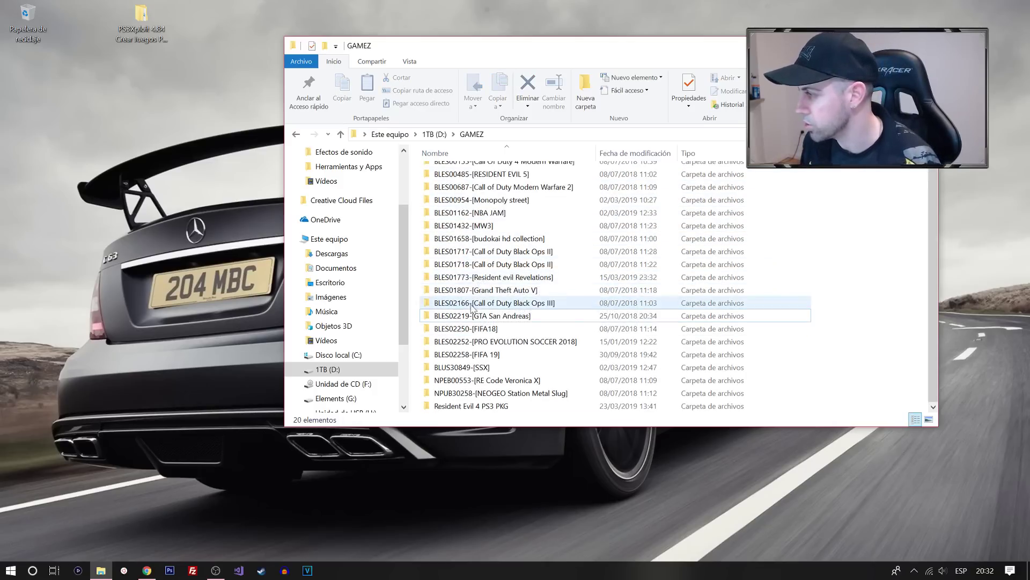
Step: Copy the BLES02219-[GTA San Andreas] folder from GAMEZ to the desktop
click(468, 316)
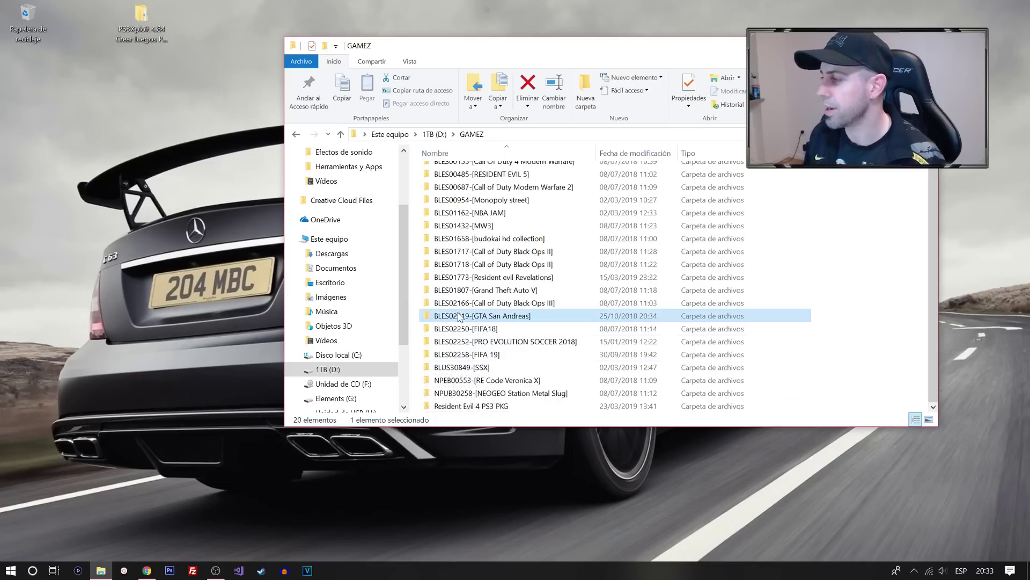
drag(468, 315, 138, 142)
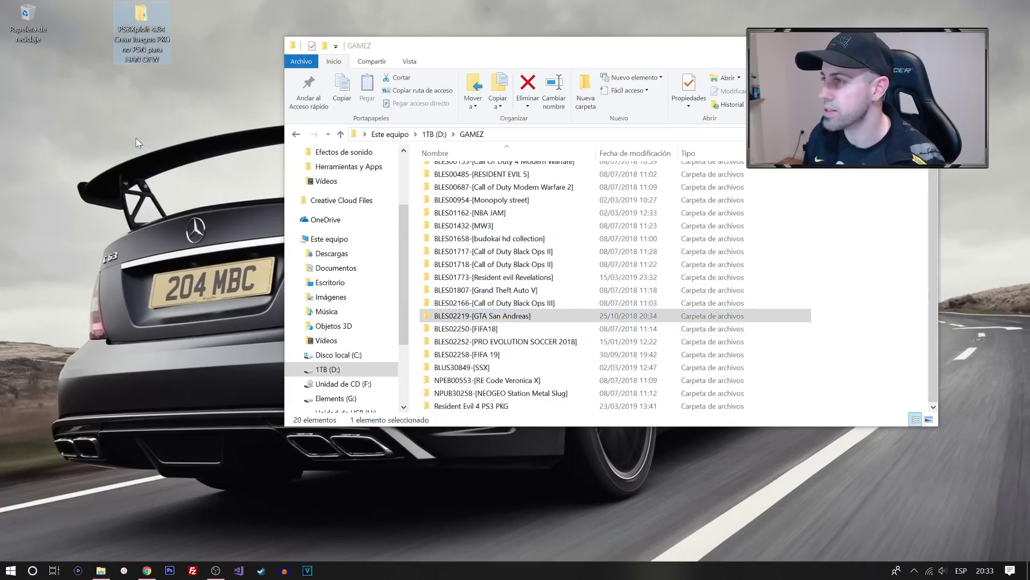
click(465, 56)
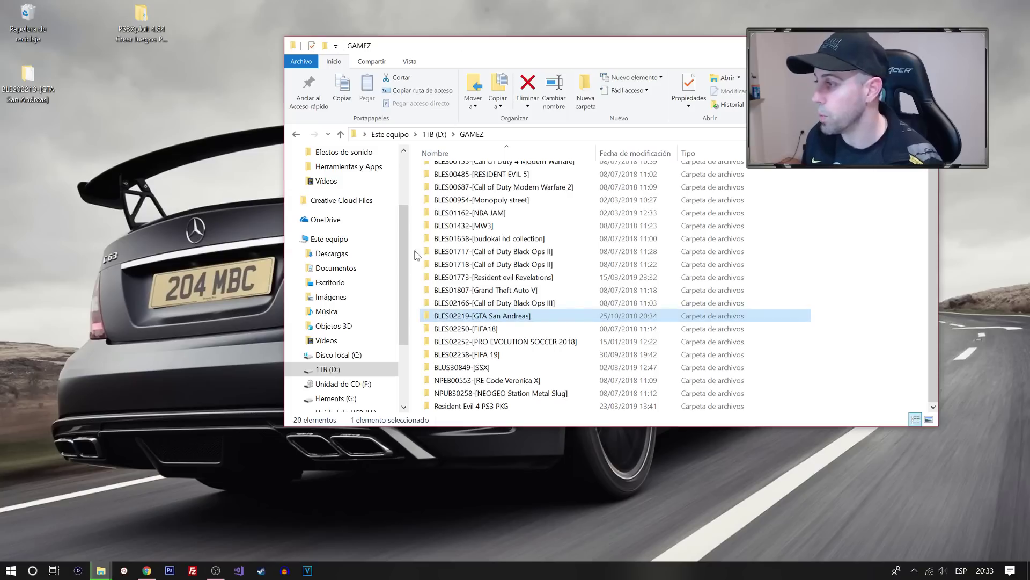
Step: Copy the title ID BLES02219 out of the GTA San Andreas folder's name in GAMEZ
click(468, 320)
drag(470, 316, 435, 316)
right_click(443, 317)
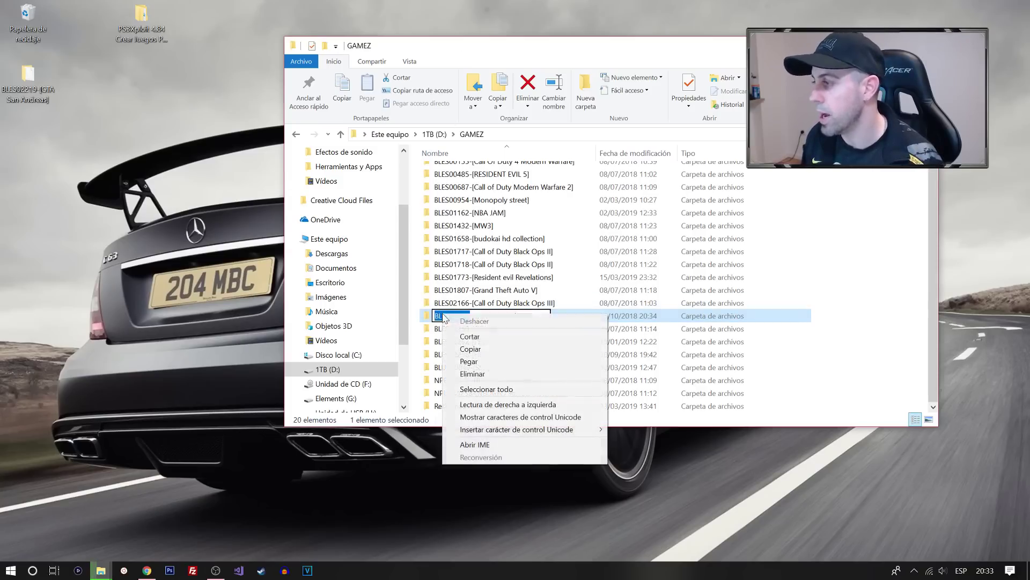
click(470, 349)
Step: Switch to Chrome and search the CFW2OFW Compatibility List page for the copied game title ID
click(147, 570)
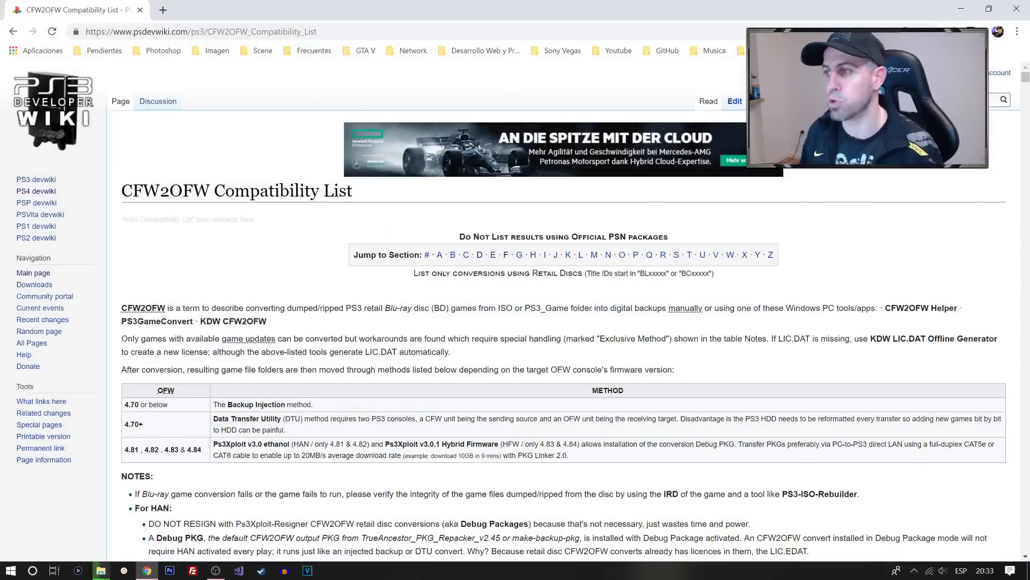
drag(122, 190, 210, 191)
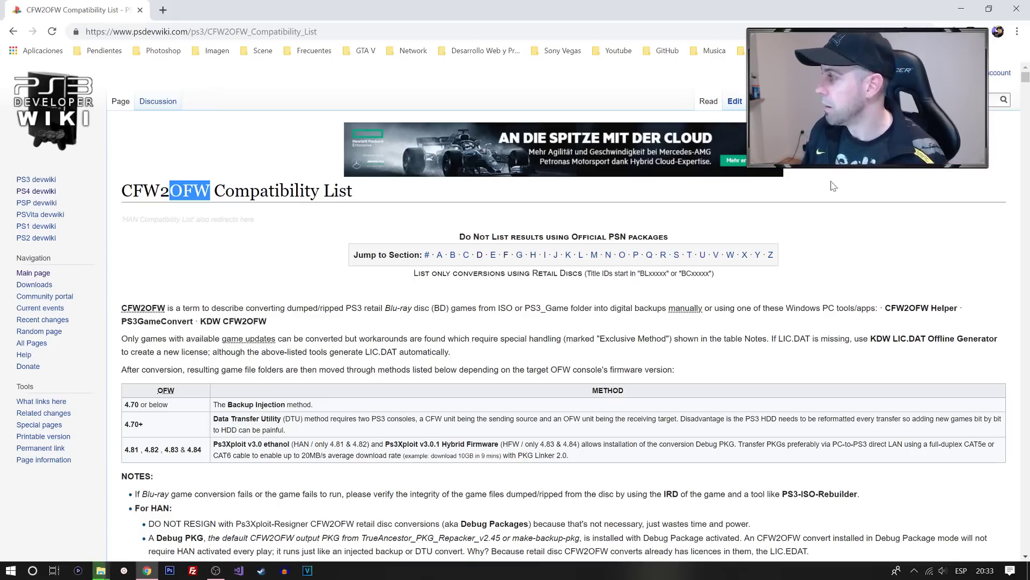
scroll(358, 279, down, 20)
scroll(358, 279, down, 5)
scroll(565, 333, up, 12)
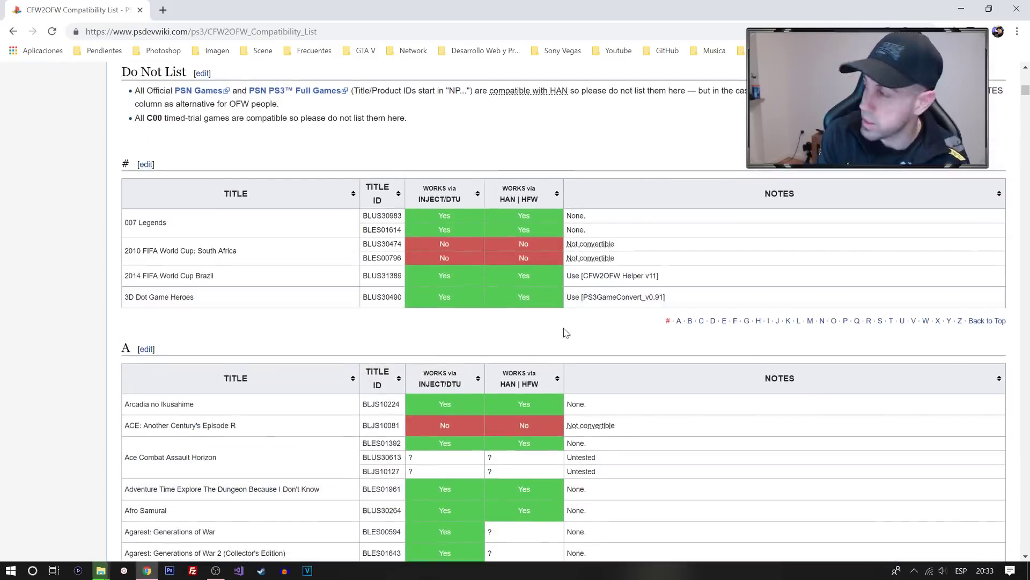
text(B)
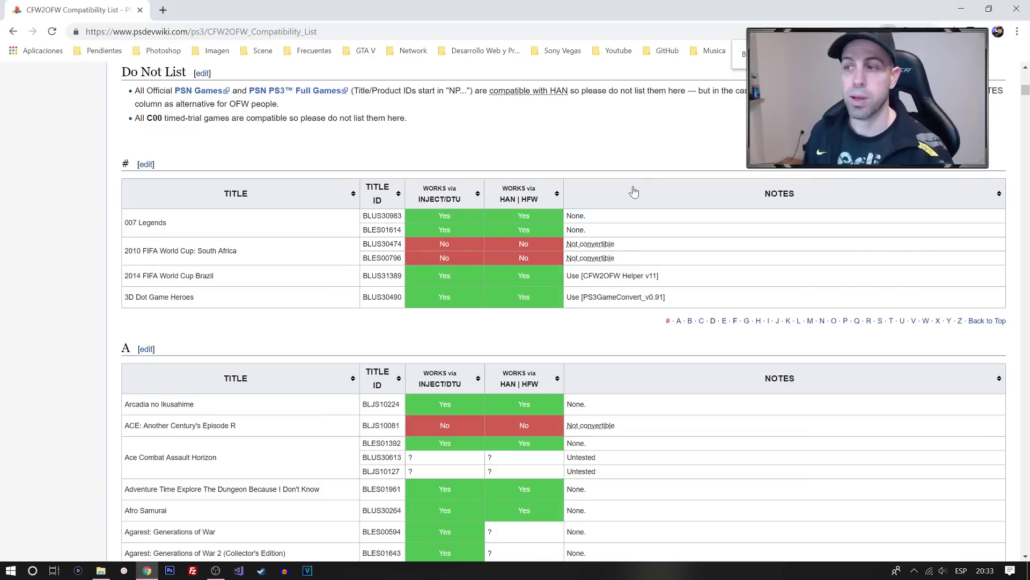
Step: Search the compatibility list for "grand" and highlight the Grand Theft Auto San Andreas title
scroll(294, 216, up, 8)
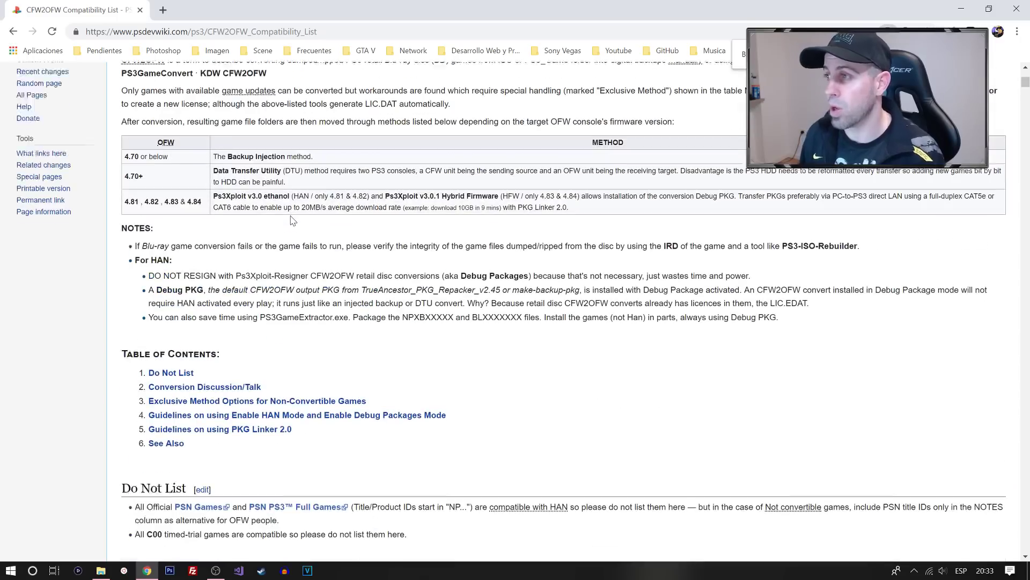
scroll(290, 224, up, 3)
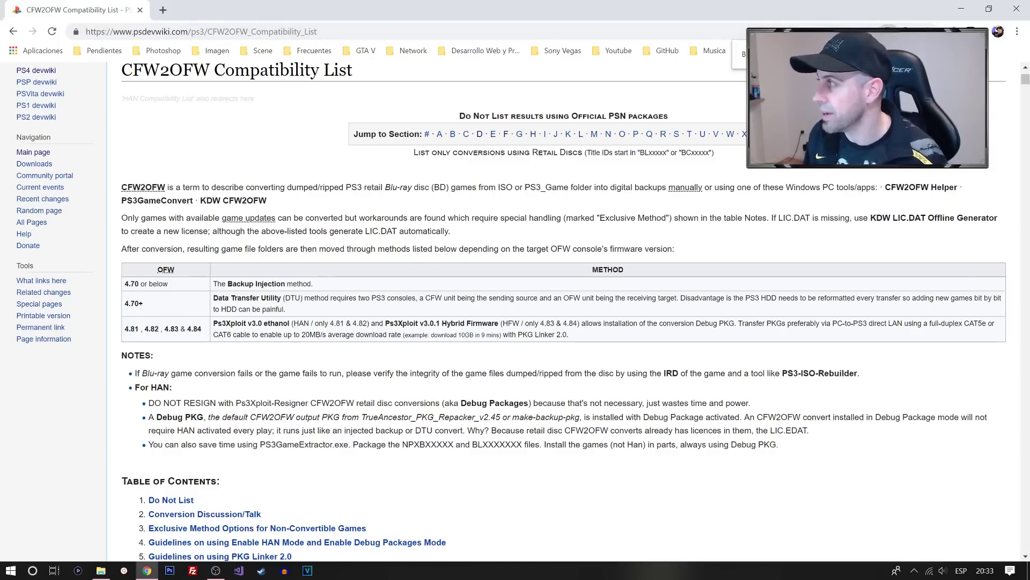
text(grand)
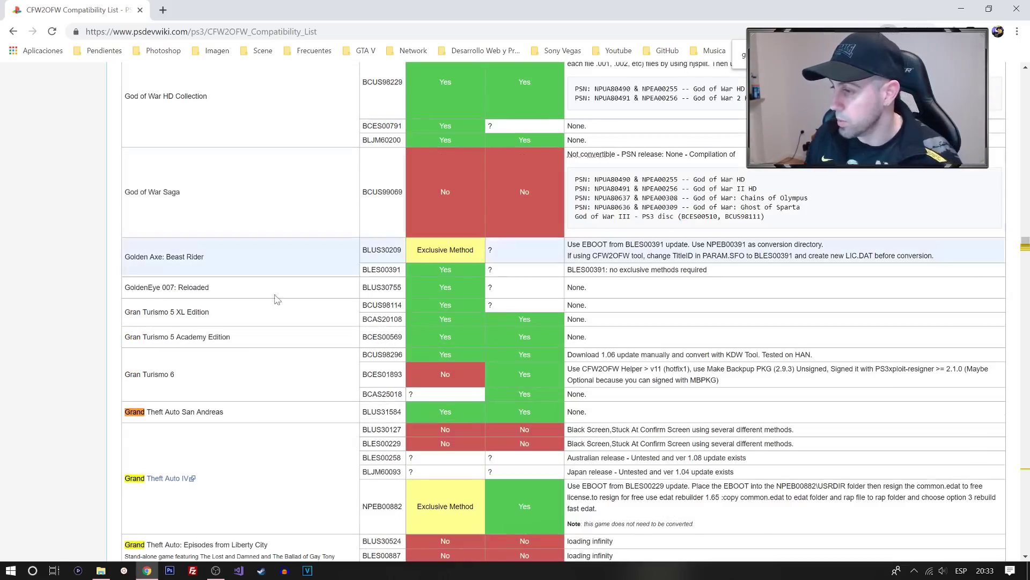
scroll(143, 343, down, 3)
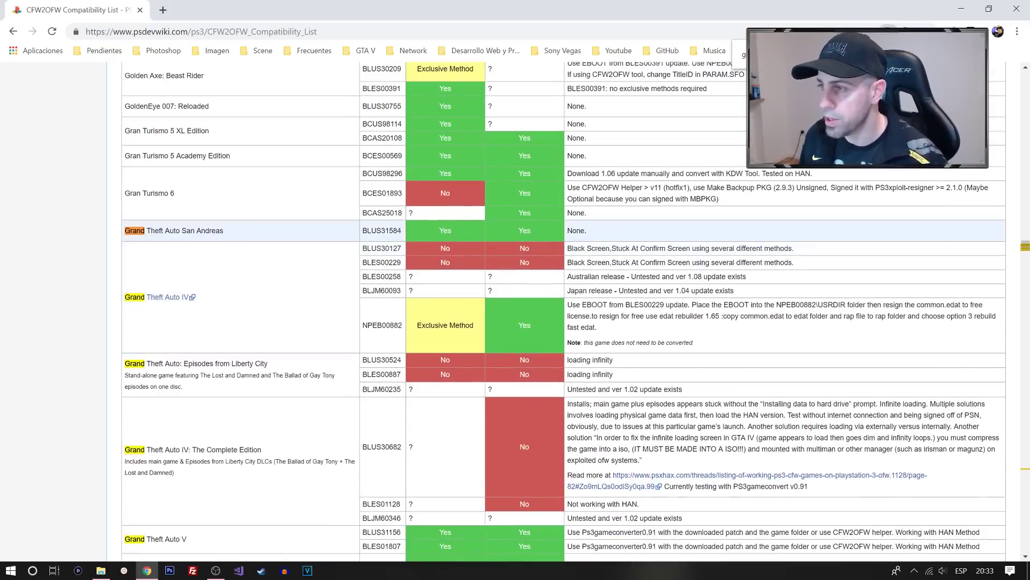
drag(124, 230, 223, 230)
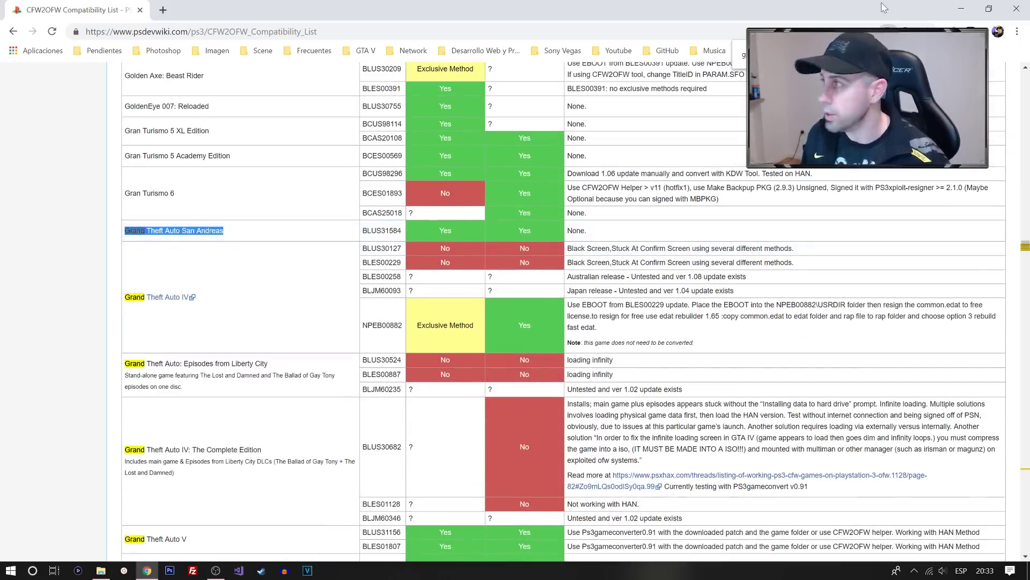
Step: Clear the browser and GAMEZ windows from view and reposition the copied GTA San Andreas folder nearer the other desktop icons
click(961, 8)
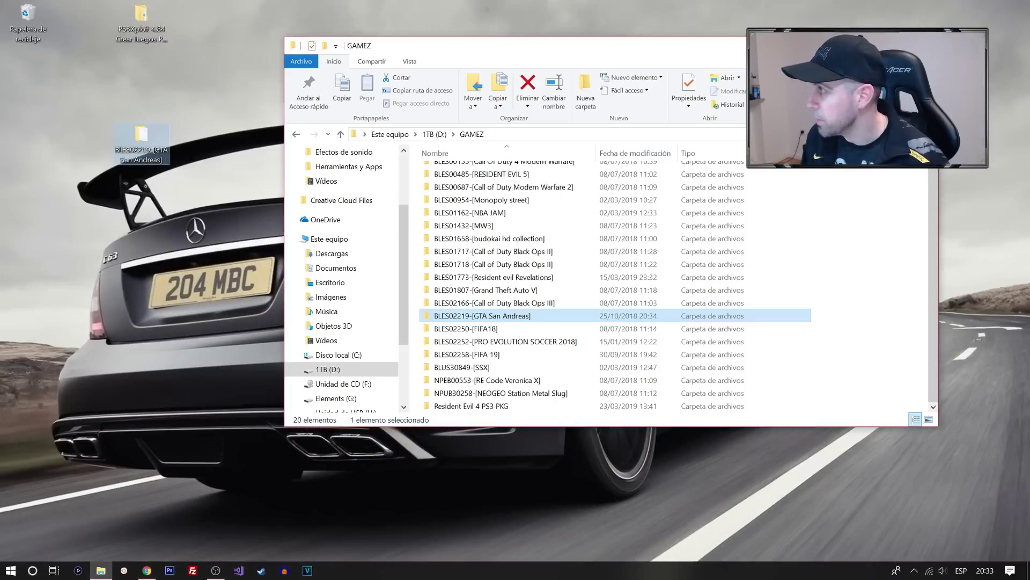
click(876, 45)
drag(141, 137, 86, 76)
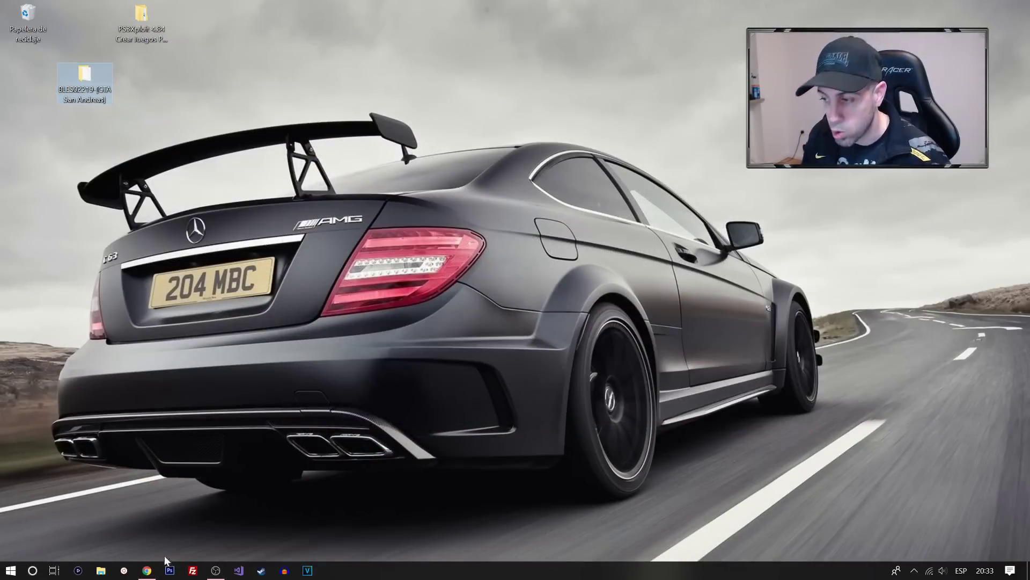
Step: Return to the compatibility list in Chrome, highlight the title ID of Grand Theft Auto San Andreas, and close the browser
mouse_move(147, 572)
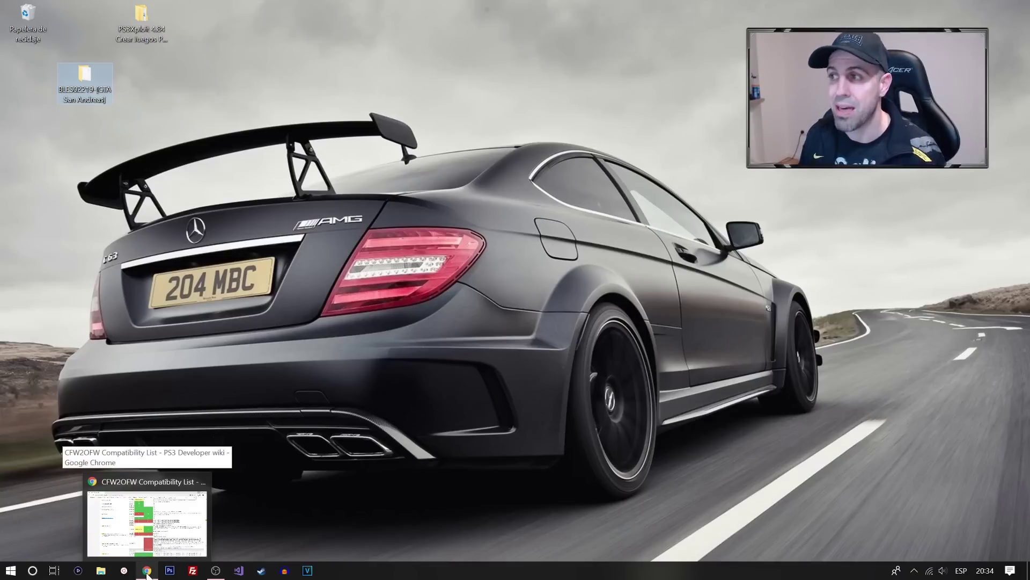
click(147, 572)
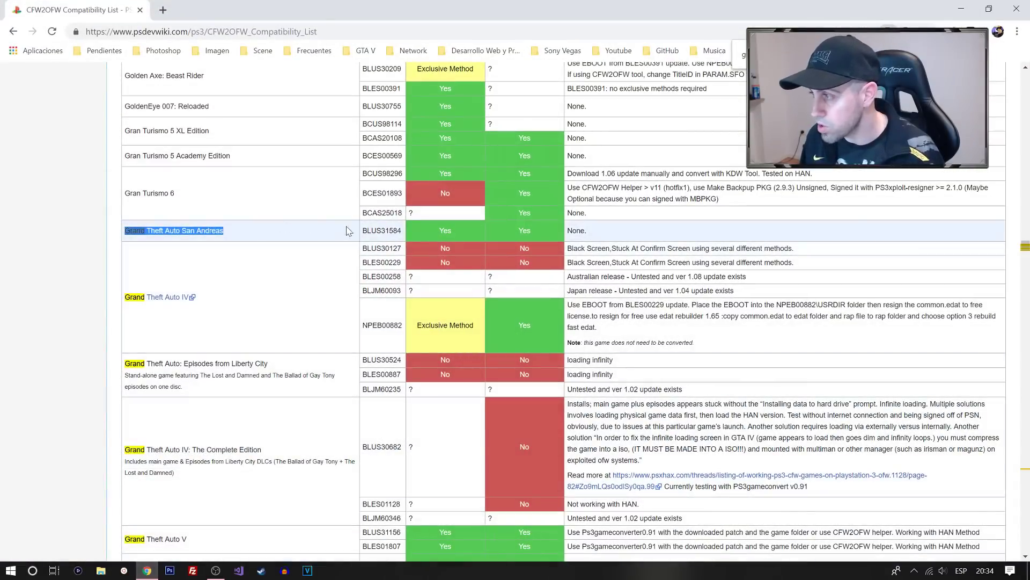
drag(363, 231, 403, 232)
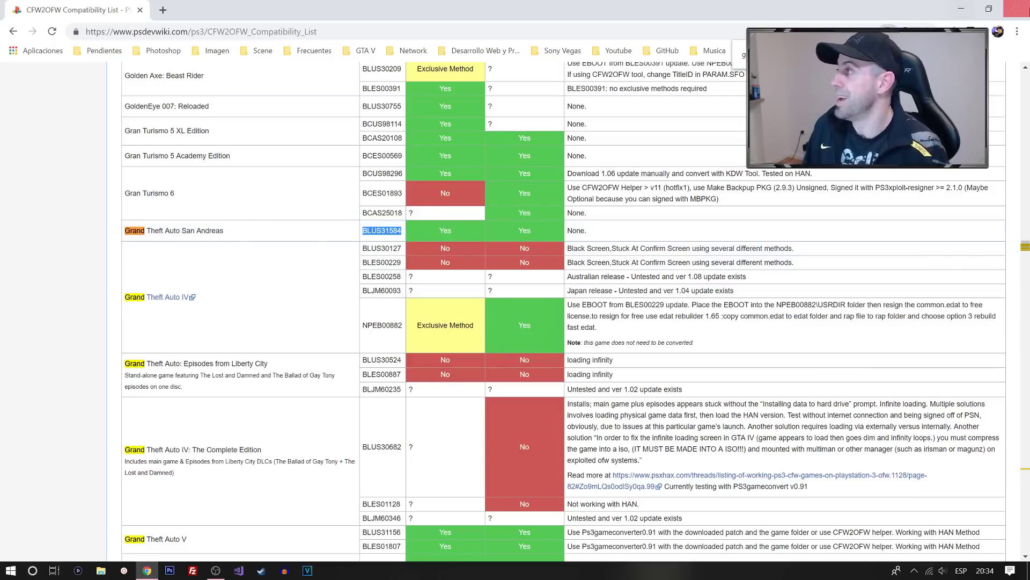
click(1015, 9)
click(66, 76)
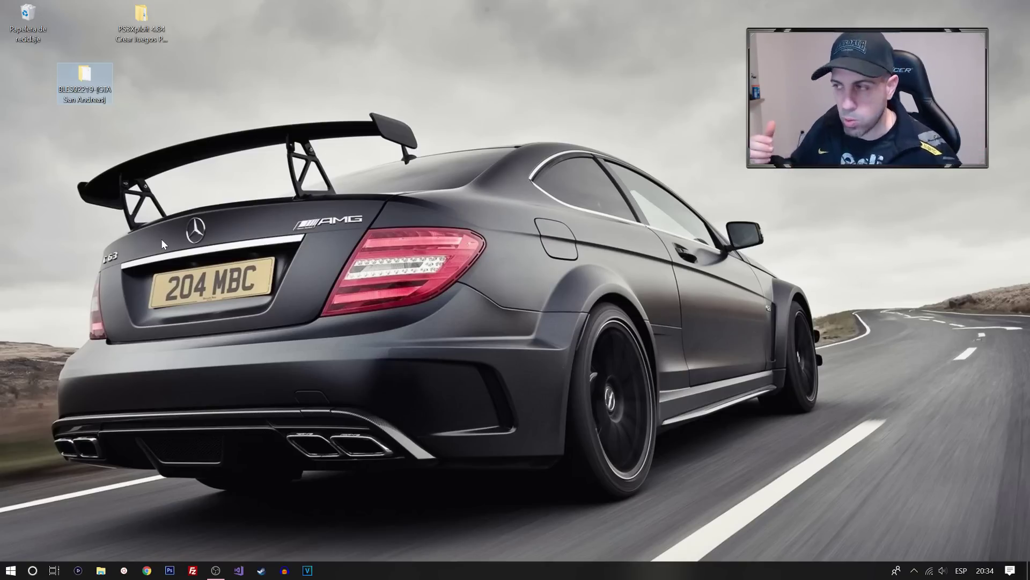
mouse_move(86, 82)
mouse_down()
mouse_move(78, 95)
mouse_move(24, 24)
mouse_move(86, 91)
mouse_up()
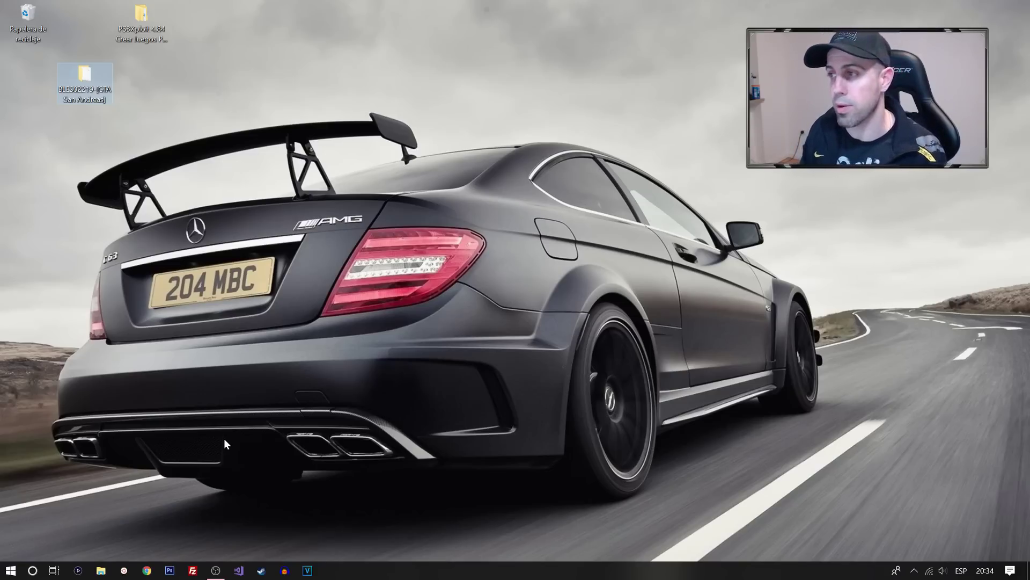
drag(85, 89, 95, 106)
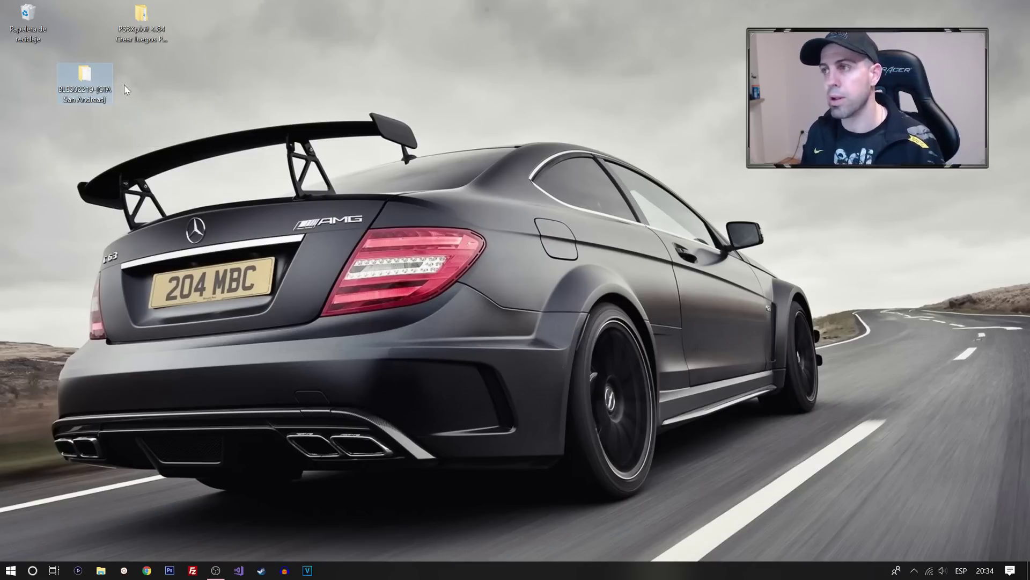
Step: Open the desktop folder PS3Xploit 4.84 Crear Juegos PKG no PSN para HAN OFW and move its window clear of the desktop icons
click(175, 117)
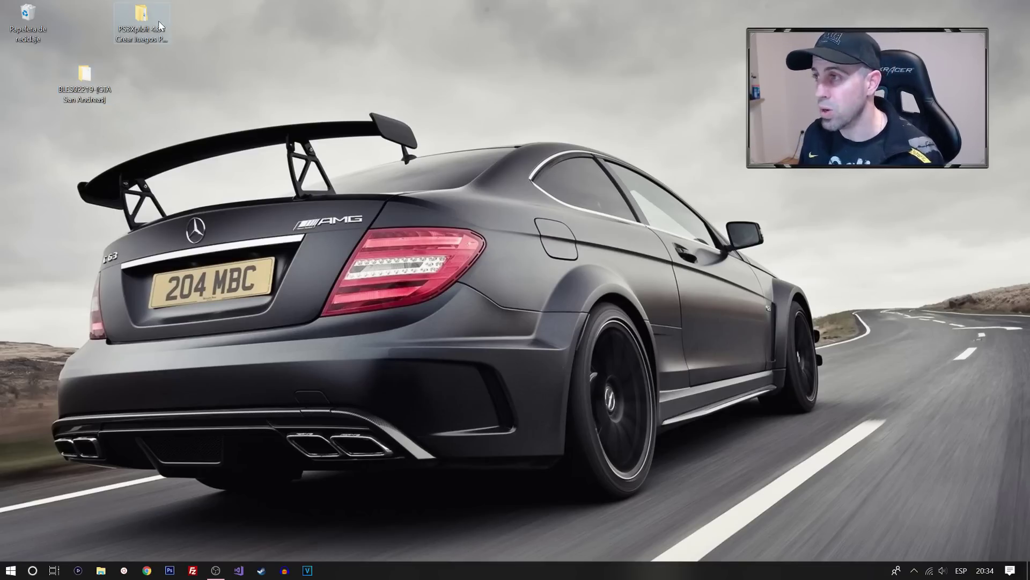
double_click(139, 26)
drag(408, 43, 302, 21)
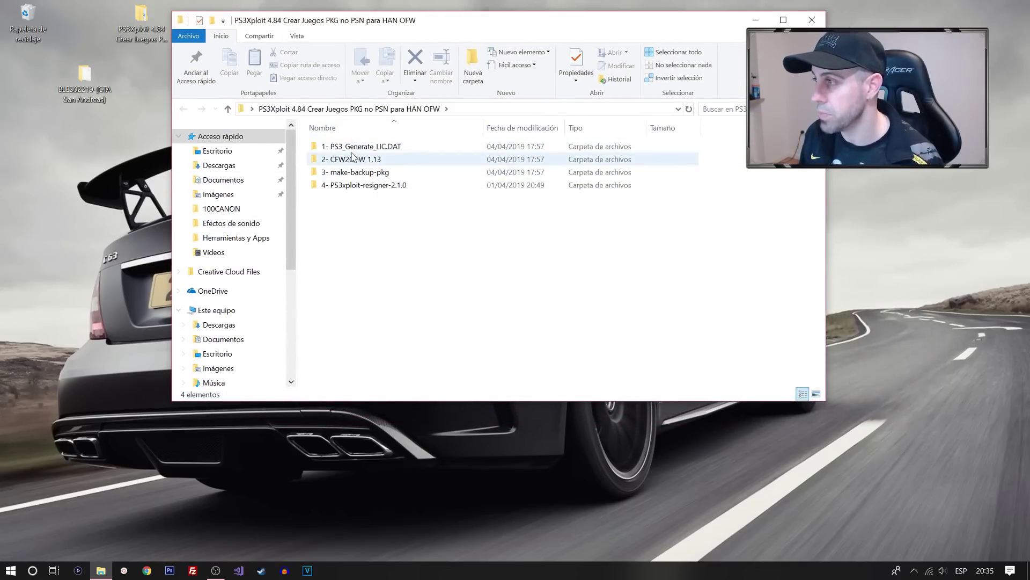
Step: Look inside the 1- PS3_Generate_LIC.DAT tool folder and return to the list of tool folders
mouse_move(352, 155)
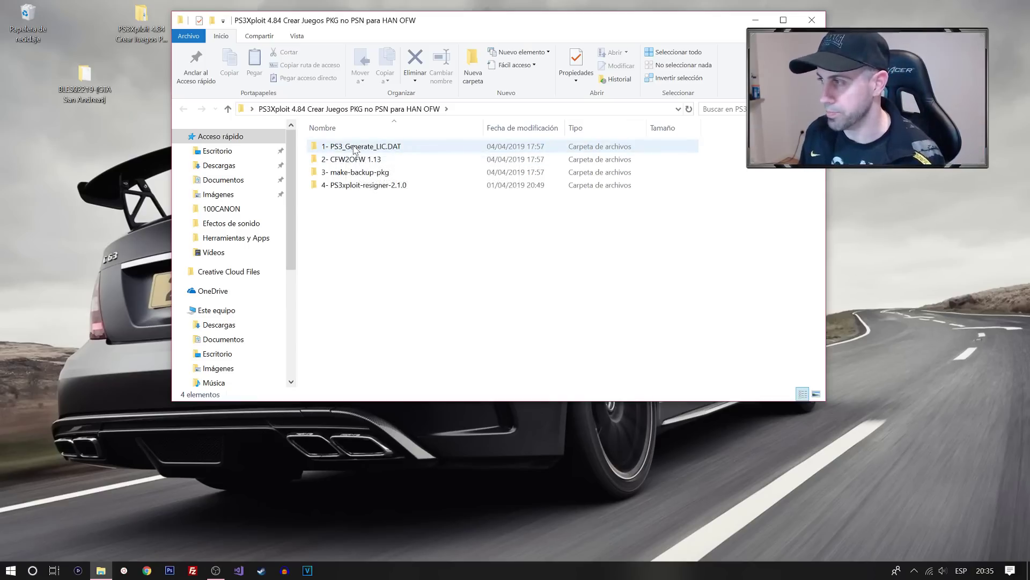
double_click(363, 147)
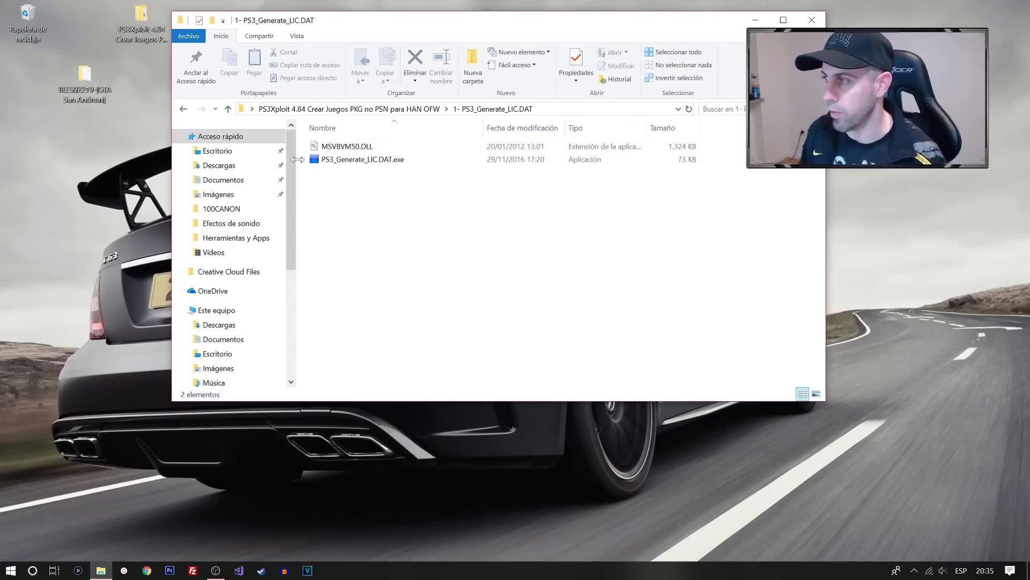
click(183, 109)
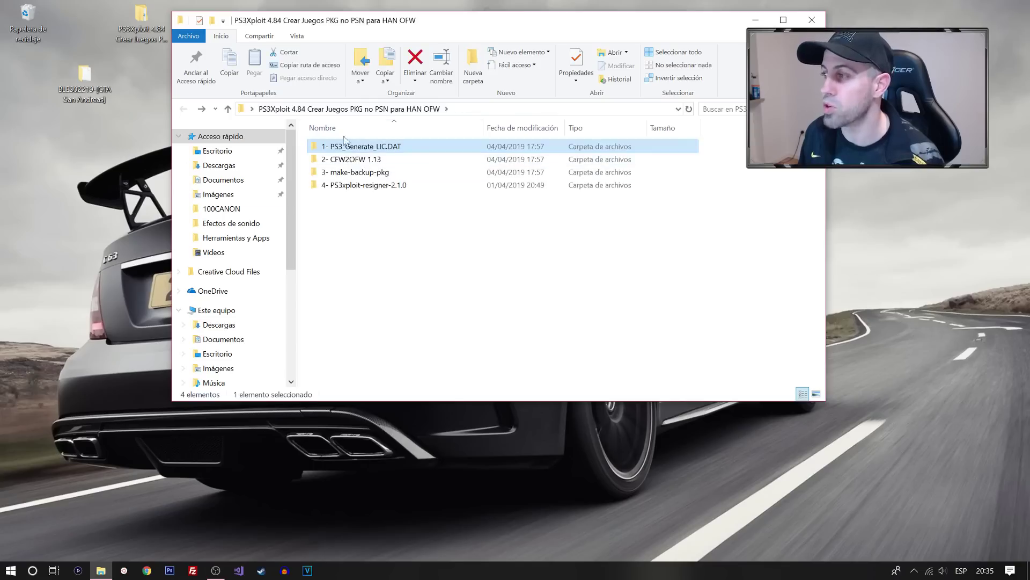
Step: Check the contents of LICDIR within PS3_GAME of the BLES02219-[GTA San Andreas] desktop folder
double_click(86, 91)
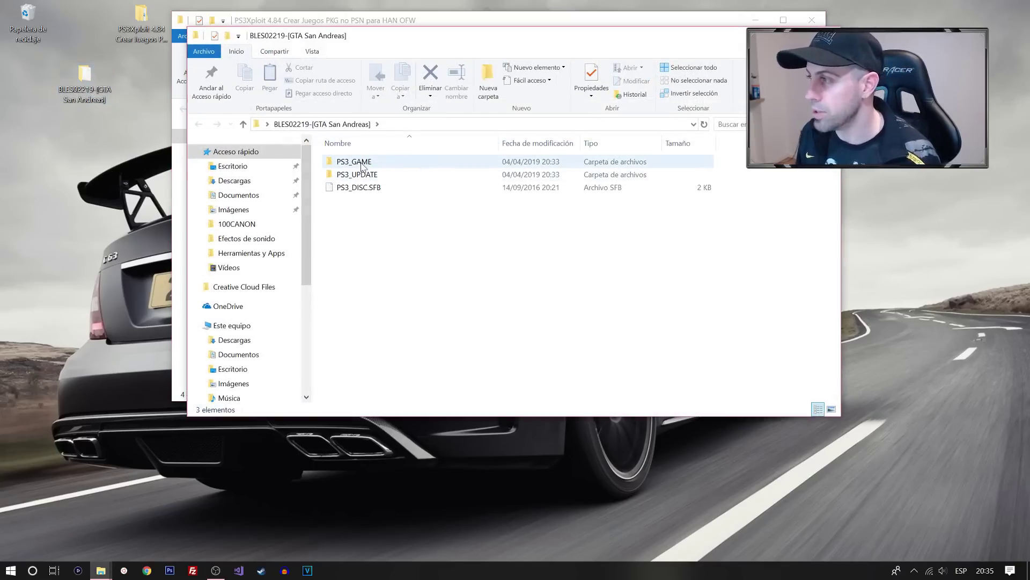
double_click(354, 162)
drag(320, 42, 153, 101)
double_click(189, 221)
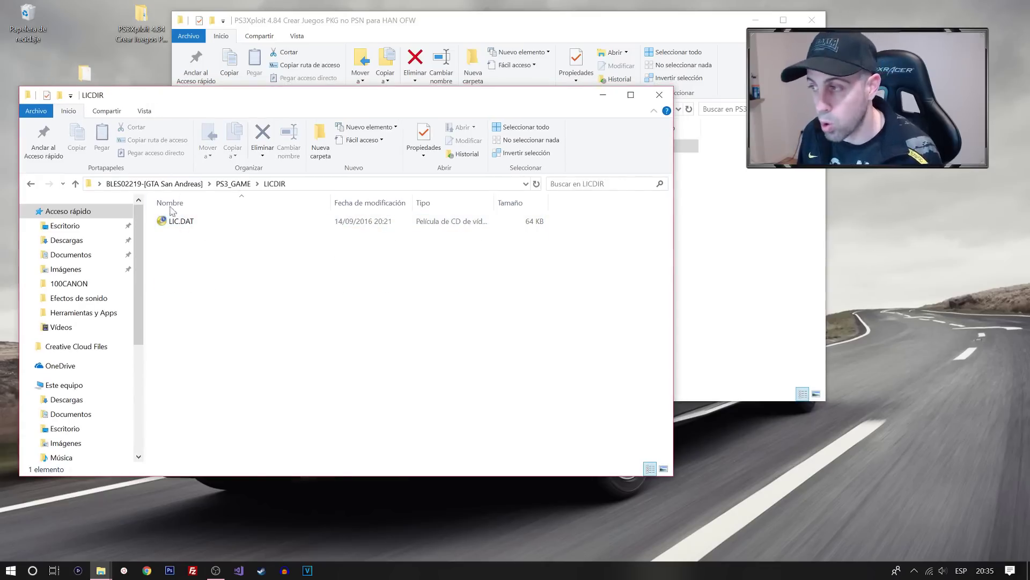
click(341, 26)
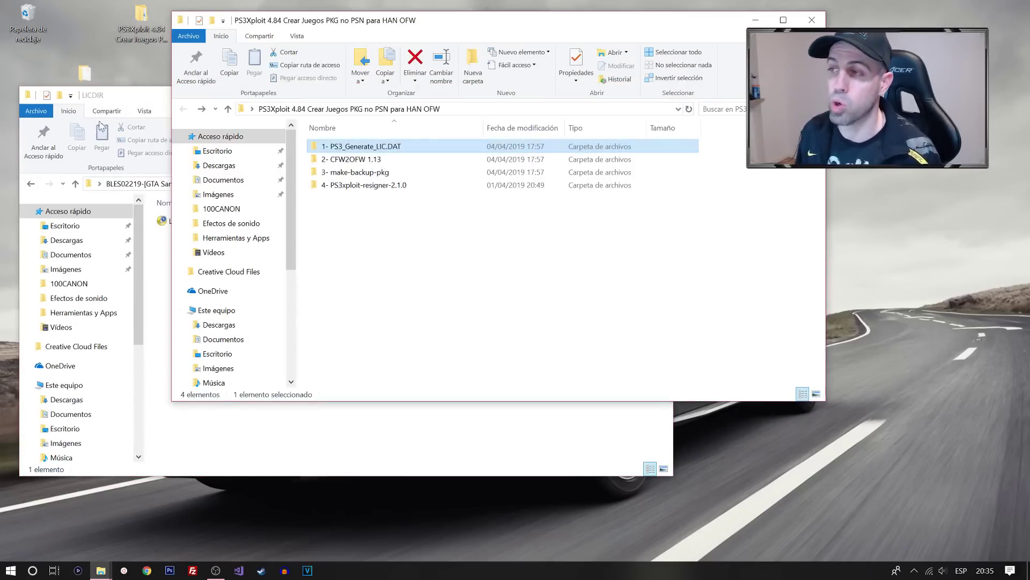
Step: Delete the LICDIR folder from the game's PS3_GAME folder and close that window
click(111, 104)
key(BackSpace)
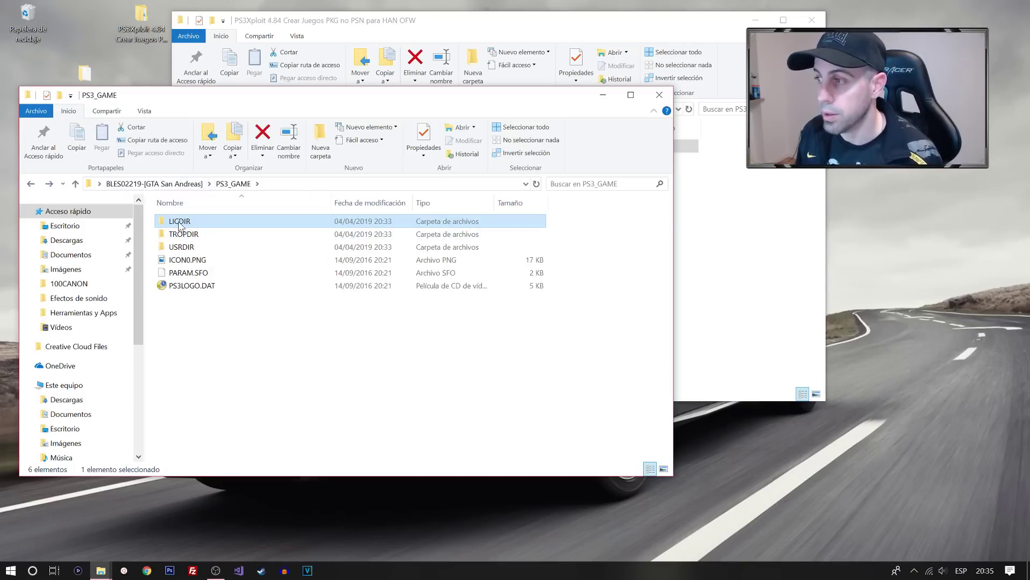
right_click(179, 224)
click(218, 513)
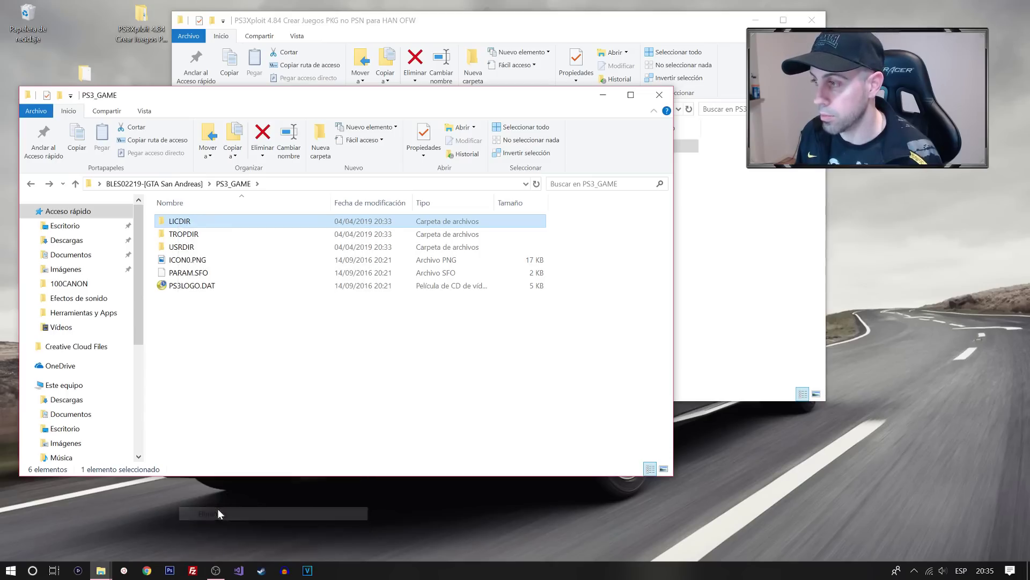
drag(612, 95, 664, 113)
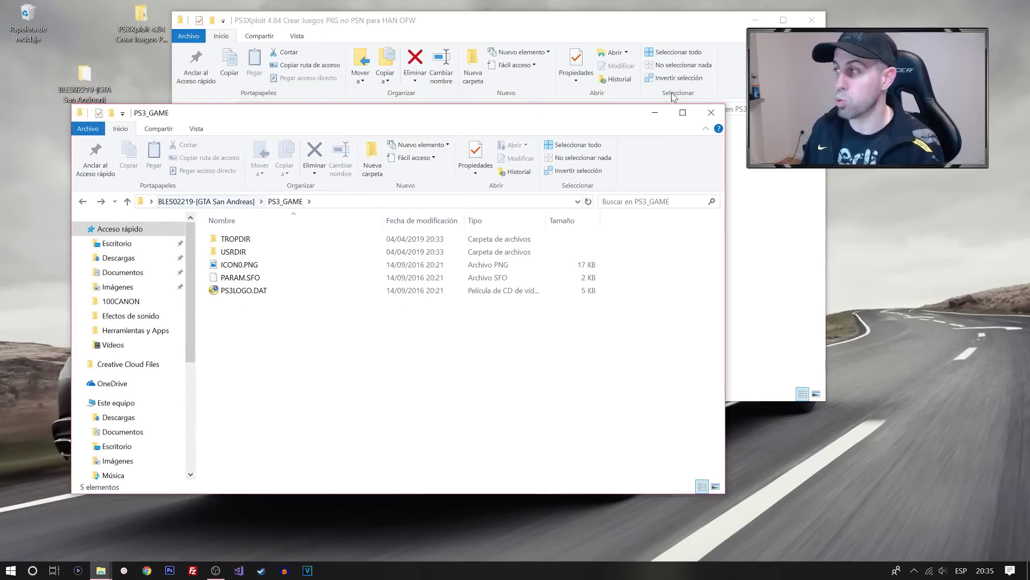
click(711, 112)
Step: Reopen the GTA San Andreas desktop folder, check inside PS3_GAME, and return to the game's root folder
double_click(84, 81)
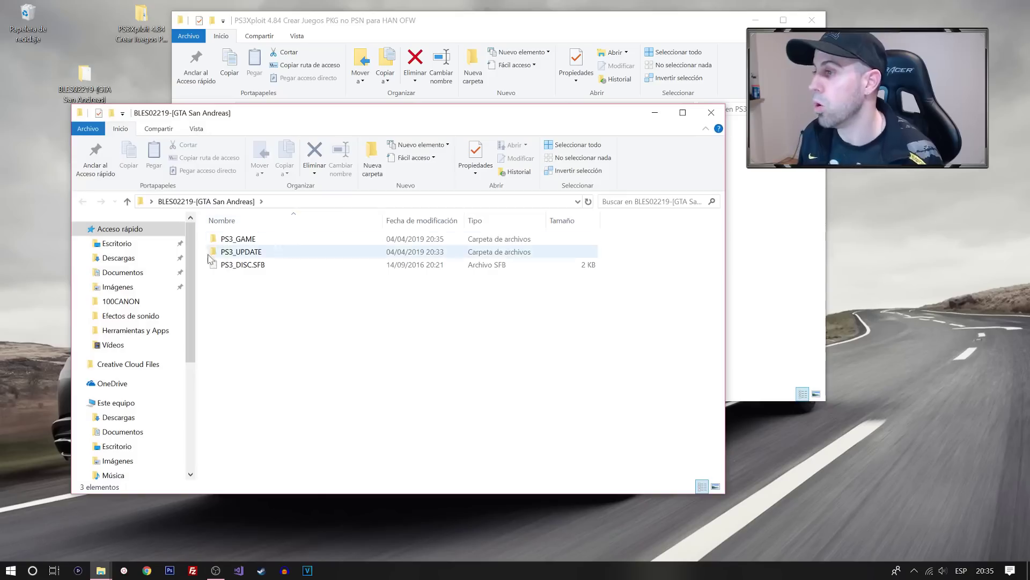
double_click(234, 240)
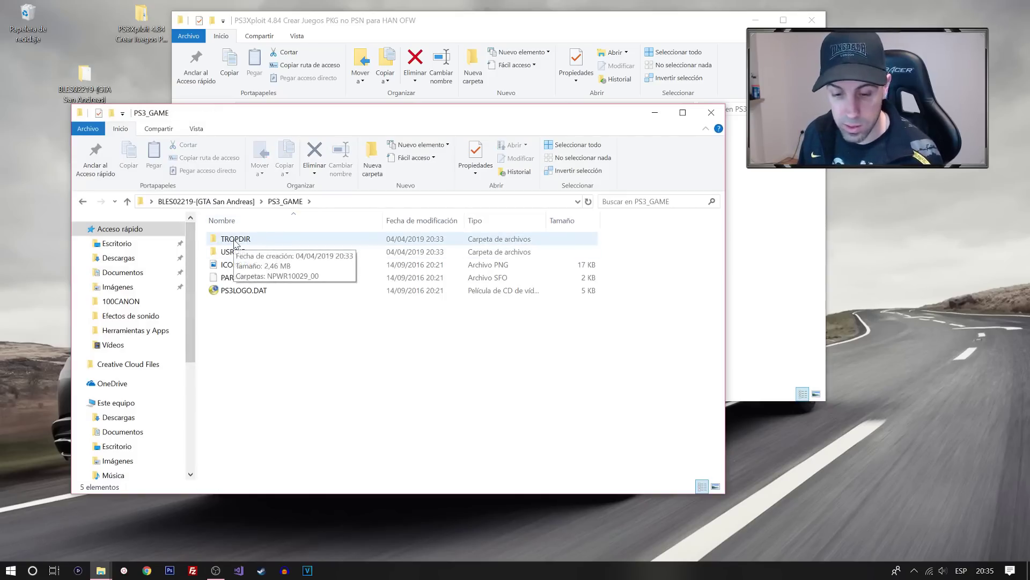
click(82, 201)
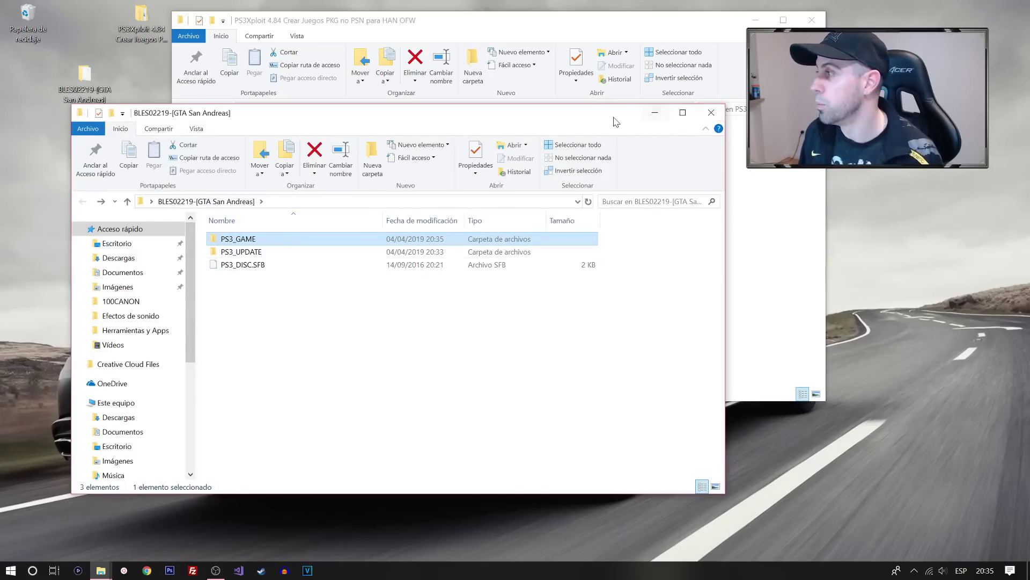
Step: Launch PS3_Generate_LIC.DAT.exe from its tool folder and arrange the game folder window below the generator's drop area
drag(597, 109, 651, 208)
double_click(349, 148)
double_click(355, 160)
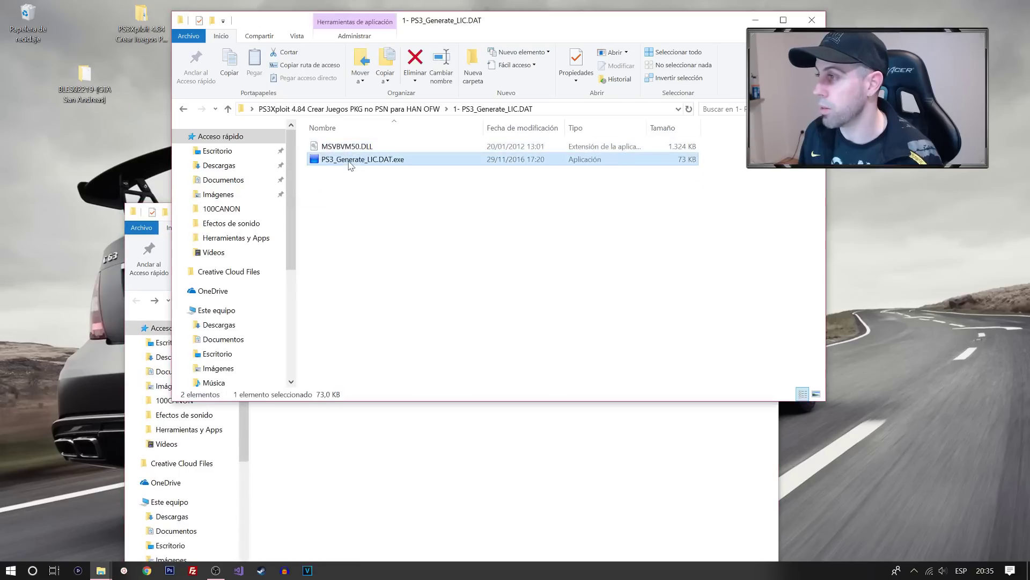
click(138, 213)
drag(241, 220, 122, 200)
drag(479, 197, 470, 359)
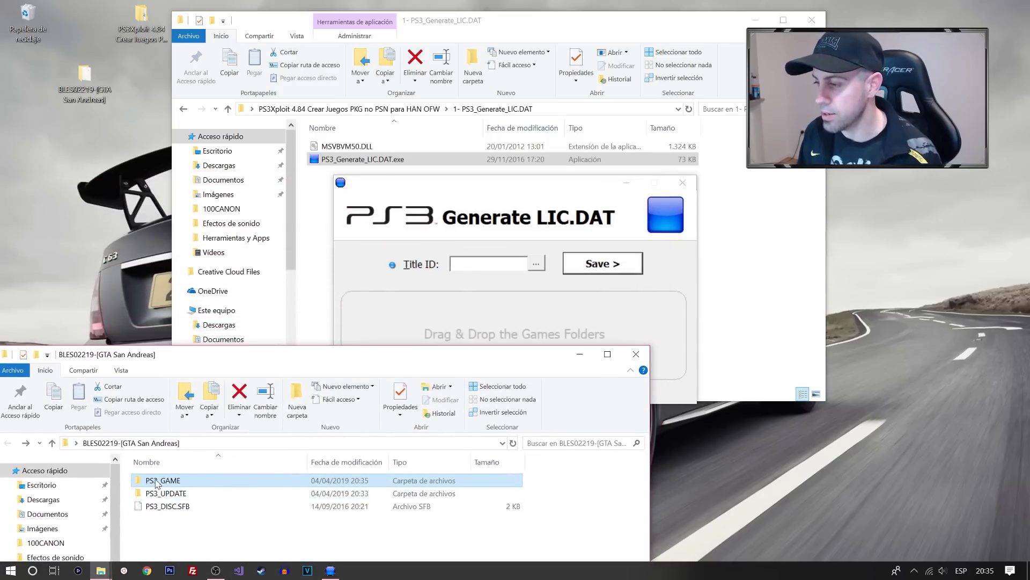
Step: Generate a LIC.DAT for the PS3_GAME folder with the generator and close the tool
drag(156, 485, 472, 323)
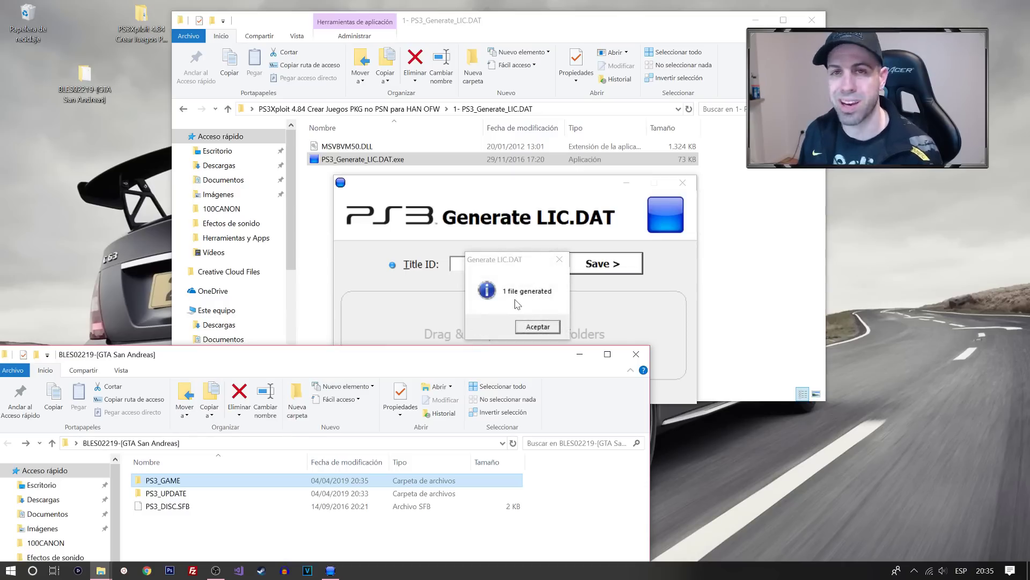
click(538, 326)
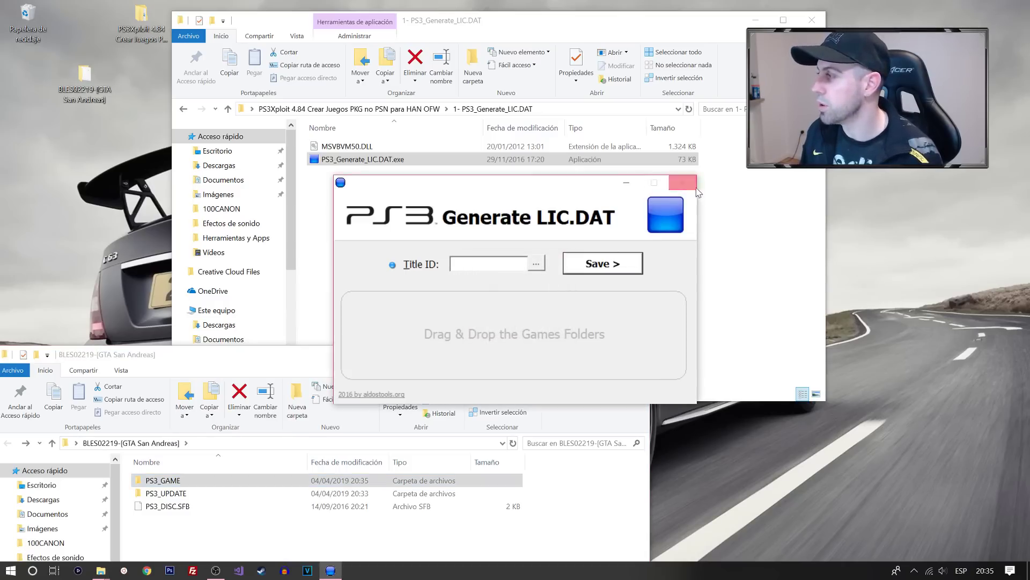
click(693, 186)
Step: Check the regenerated LICDIR folder inside PS3_GAME and return to the game's root folder
drag(215, 354, 244, 42)
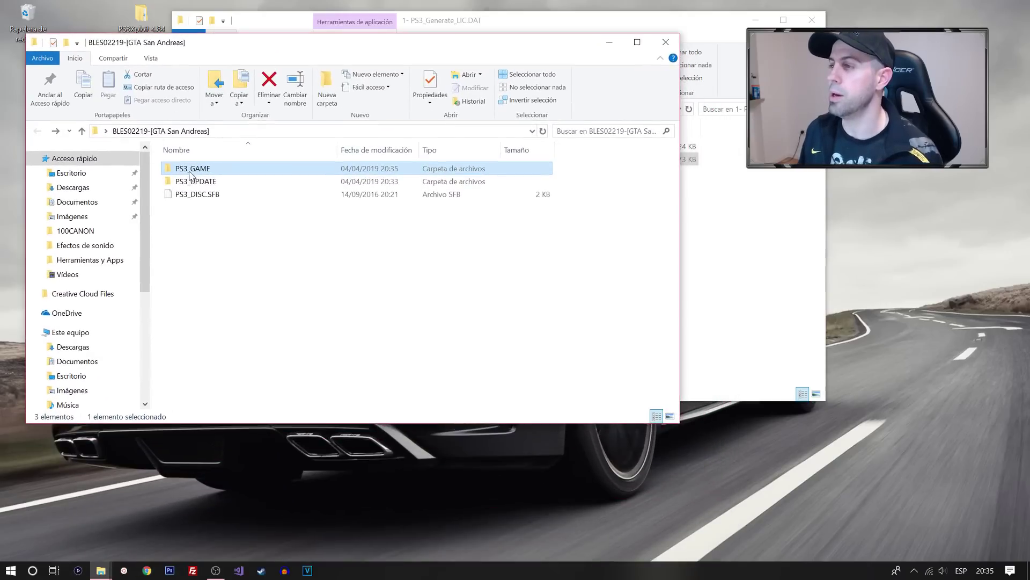
double_click(188, 173)
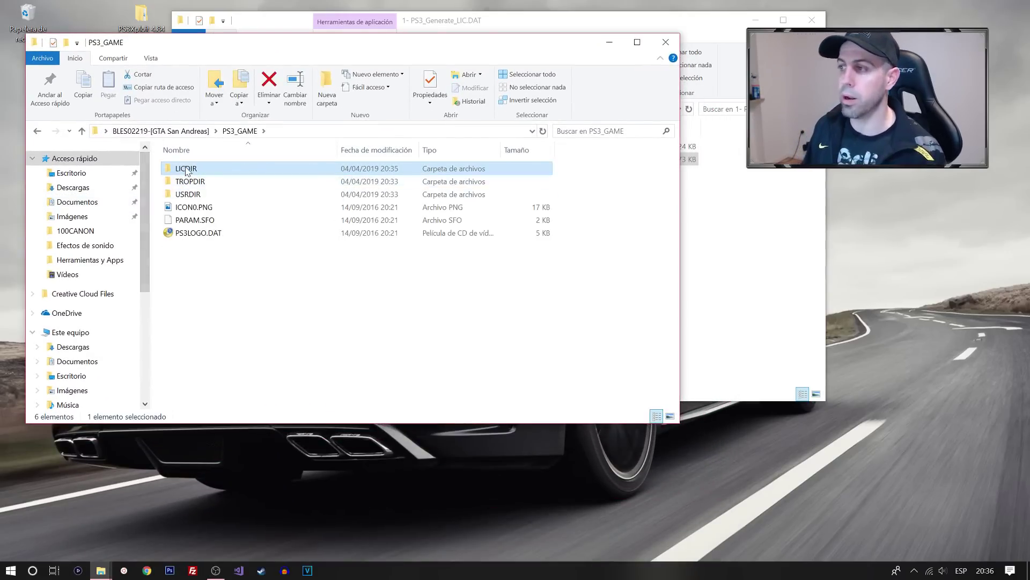
double_click(187, 170)
click(36, 131)
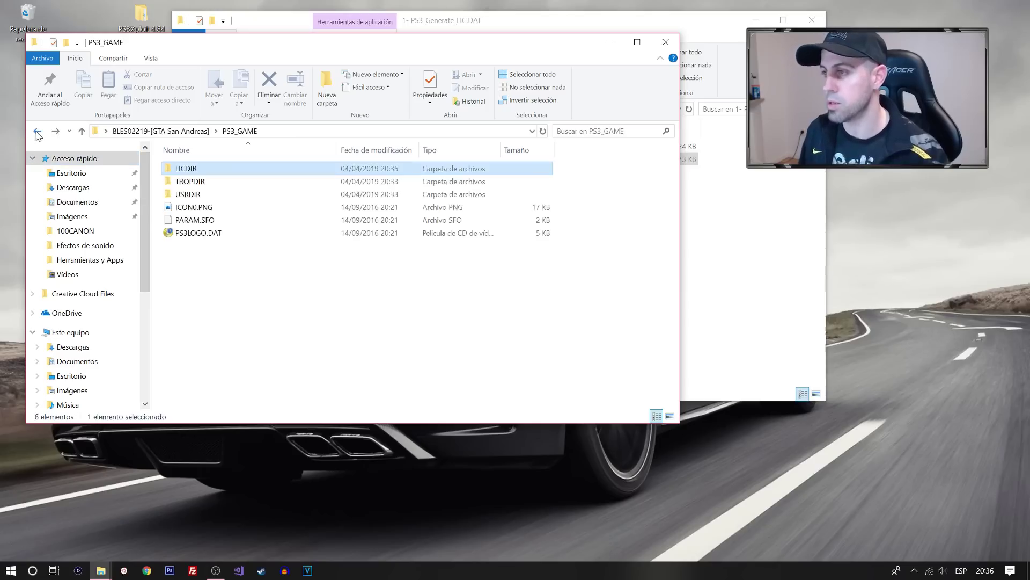
click(36, 132)
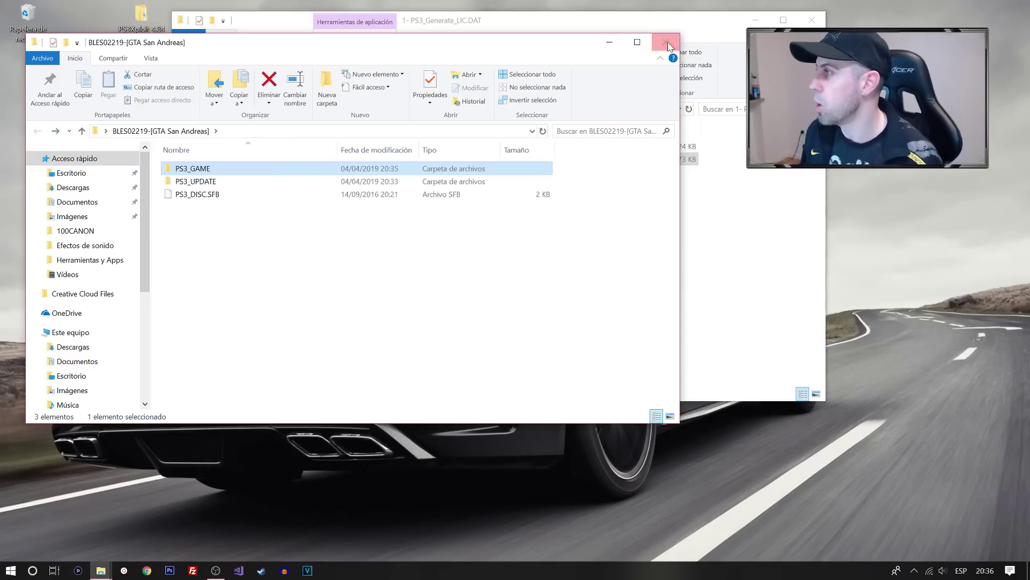
Step: Move the PS3_GAME folder from the game folder into the 2- CFW2OFW 1.13 tool folder
click(367, 27)
drag(367, 27, 410, 28)
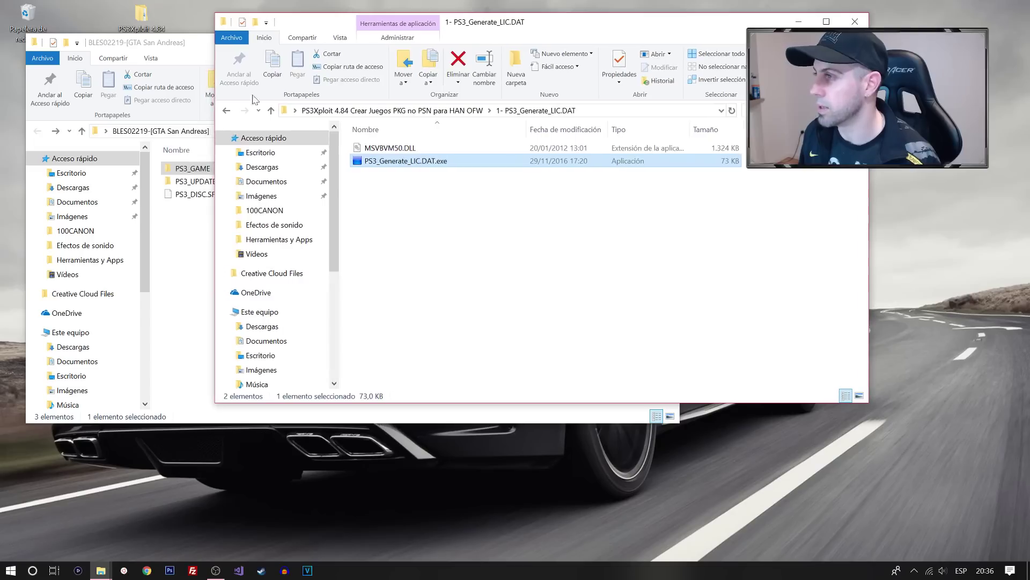
click(226, 110)
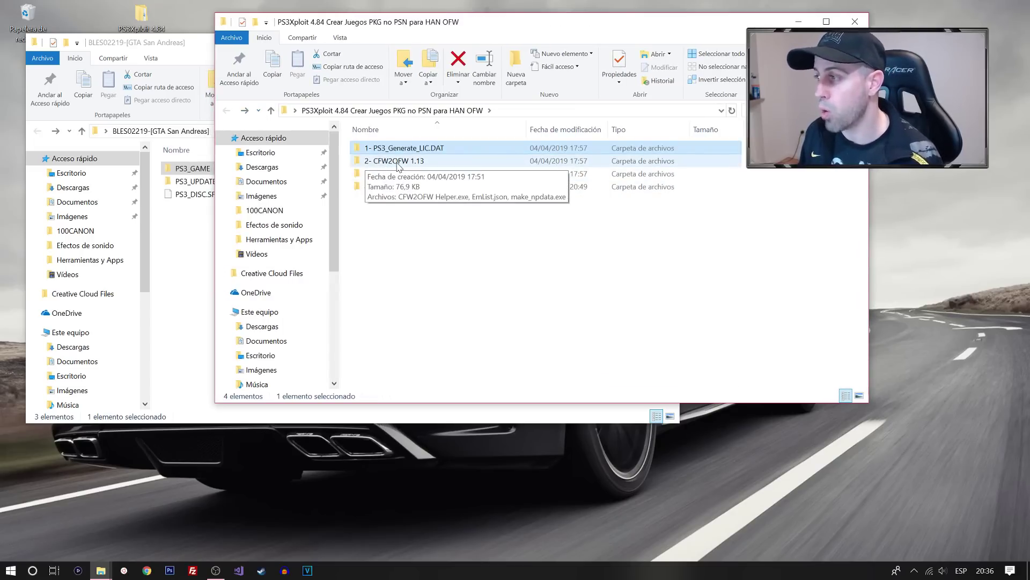
double_click(398, 162)
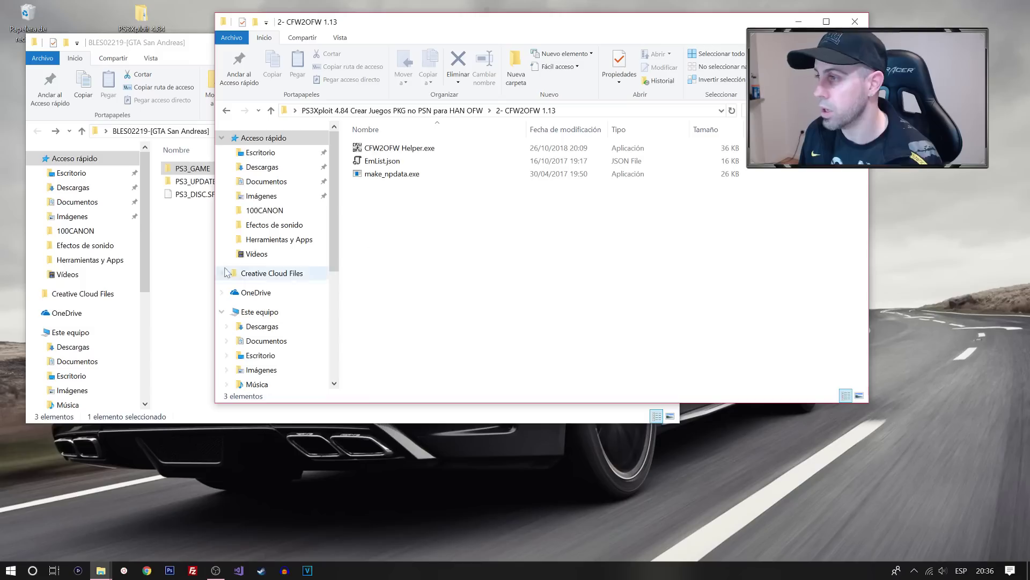
drag(188, 170, 406, 261)
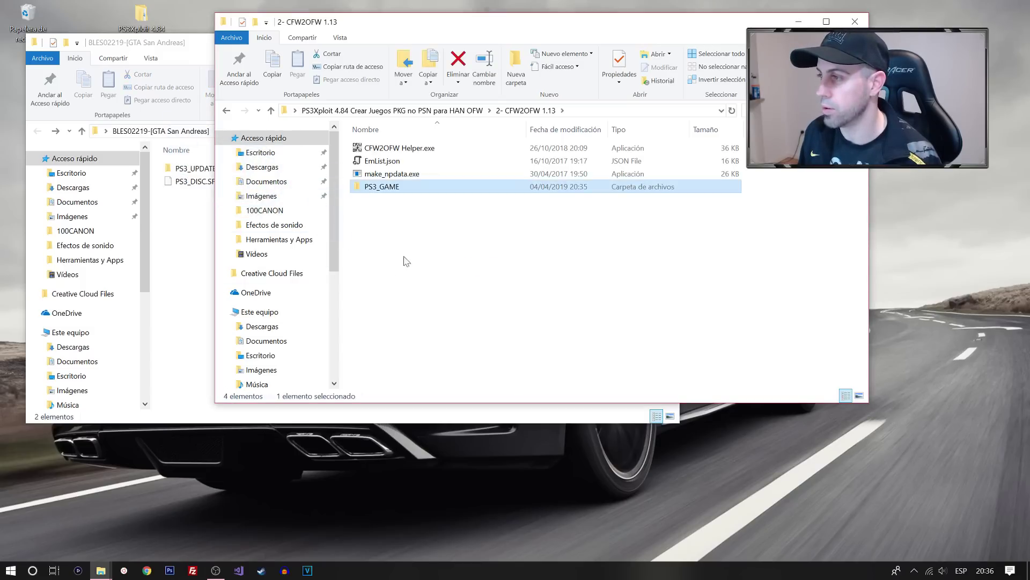
Step: Close the GTA San Andreas folder window and delete its leftover folder from the desktop
click(138, 47)
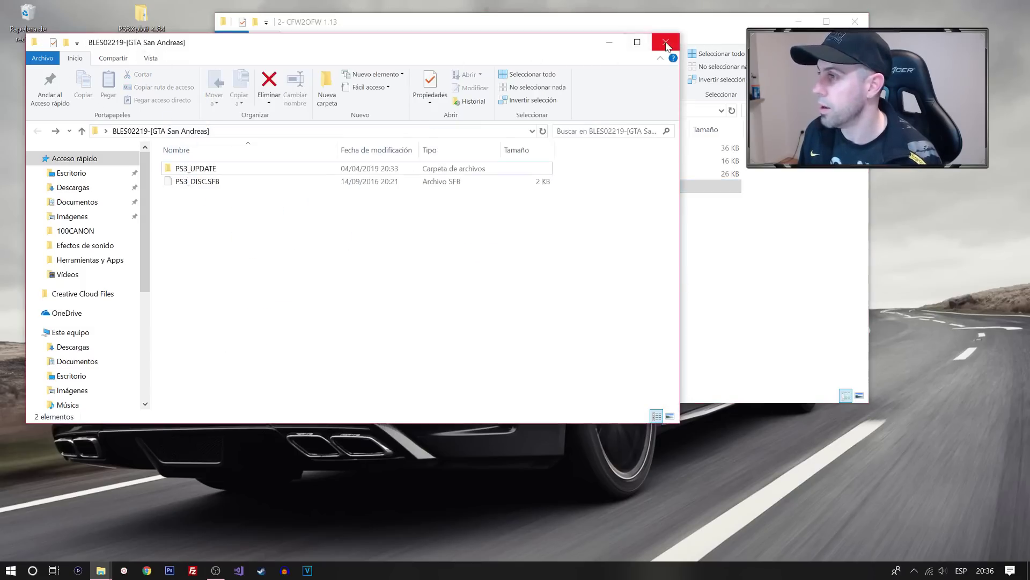
click(665, 44)
click(92, 81)
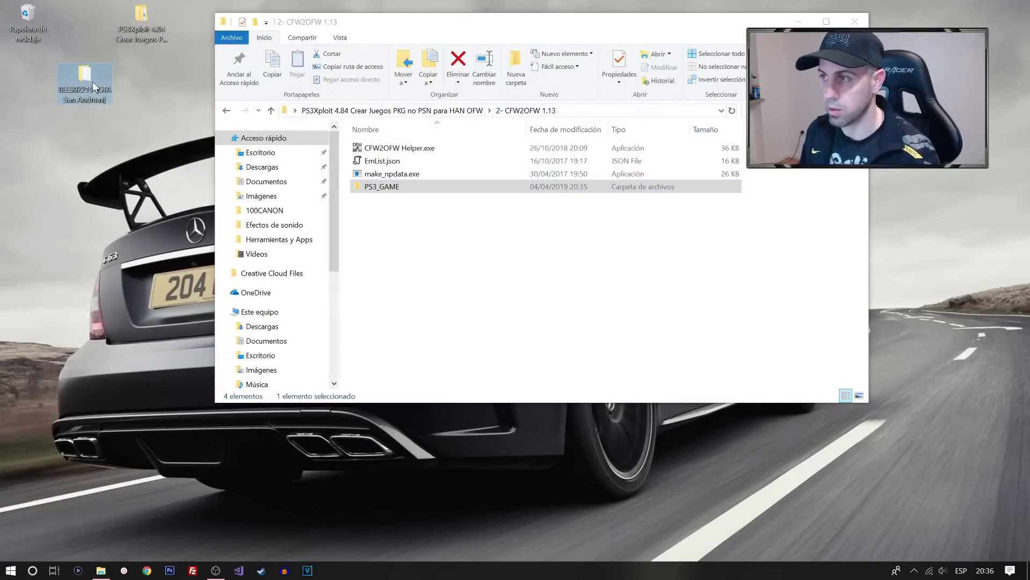
click(401, 295)
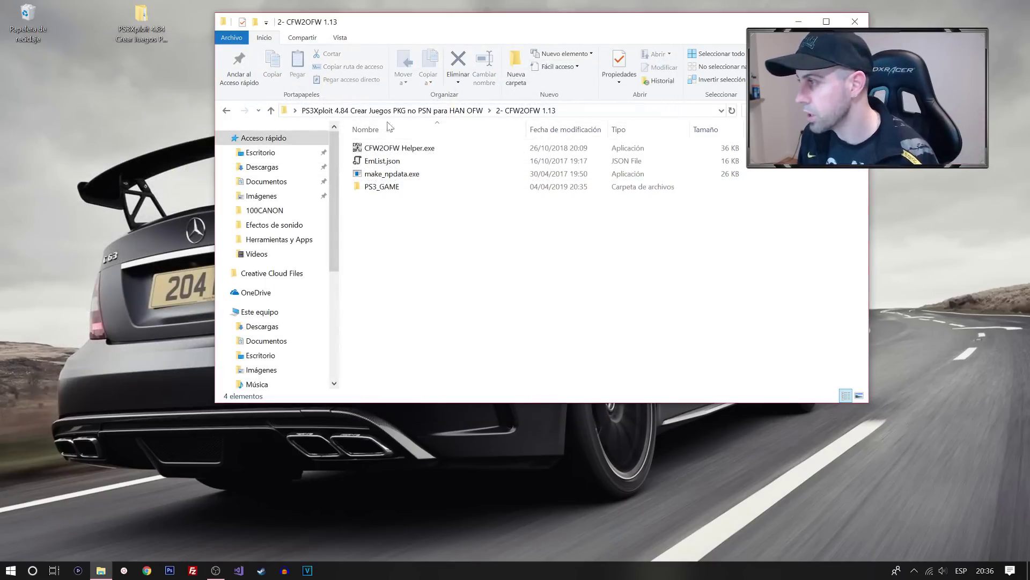
Step: Convert the PS3_GAME folder with CFW2OFW Helper.exe and exit the helper once its processing ends
drag(355, 24, 222, 19)
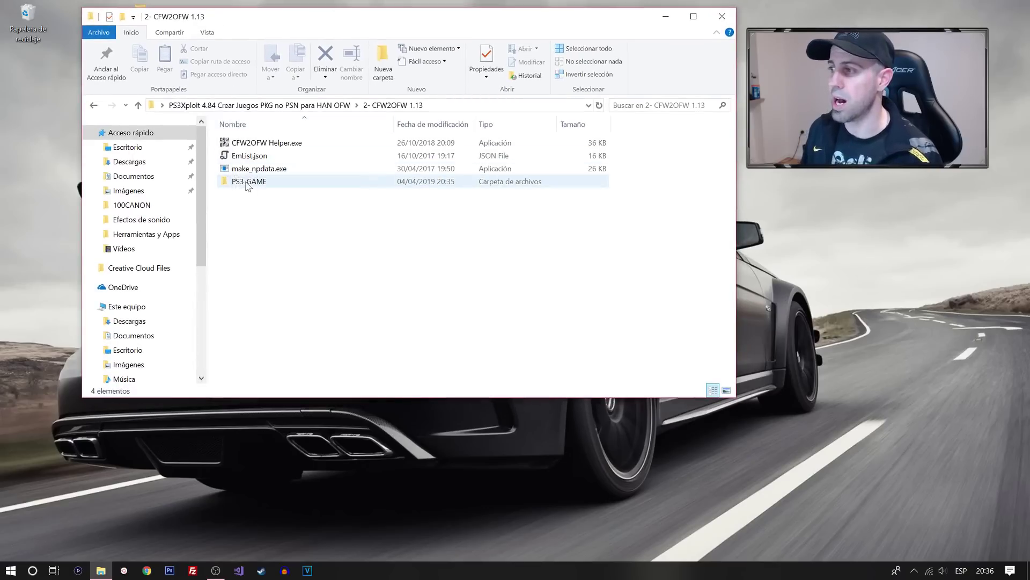
drag(238, 184, 246, 143)
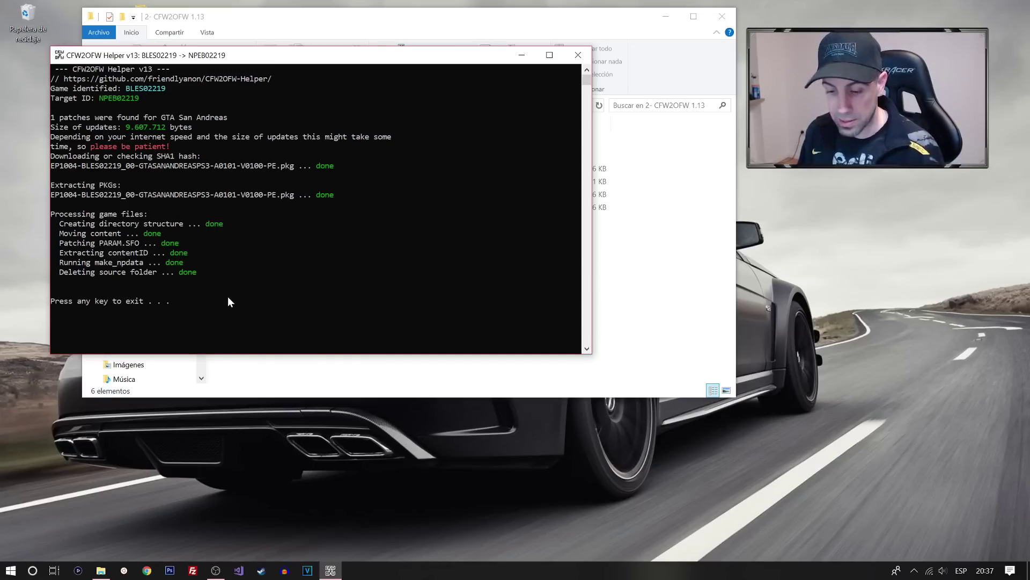
key(Return)
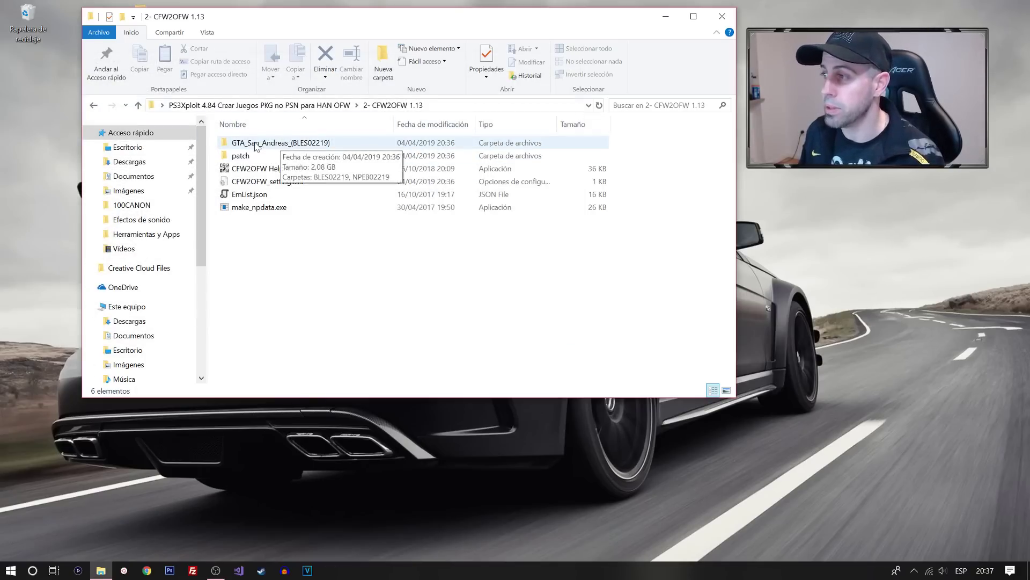
Step: Delete the patch folder from the 2- CFW2OFW 1.13 folder
click(239, 159)
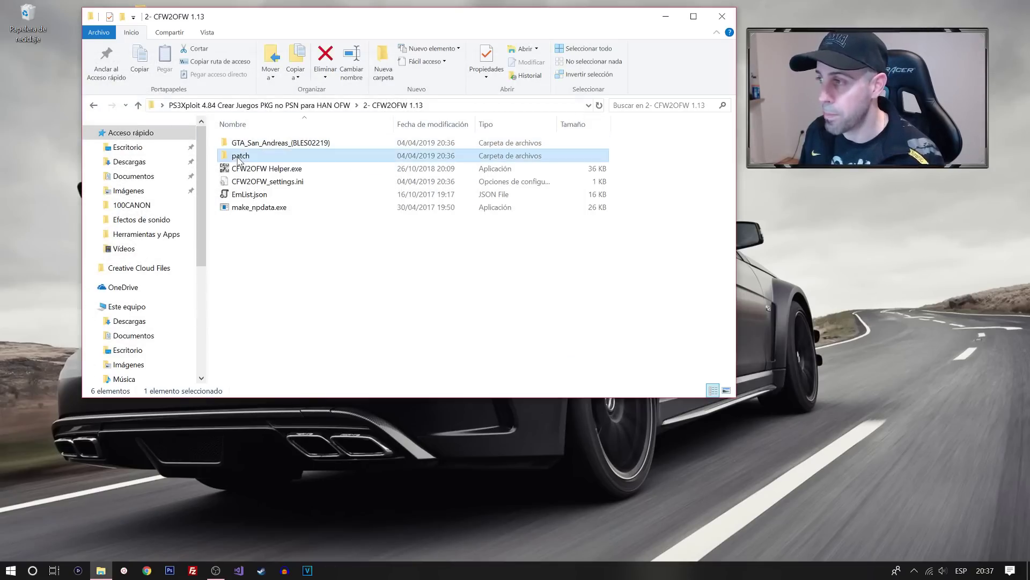
key(Delete)
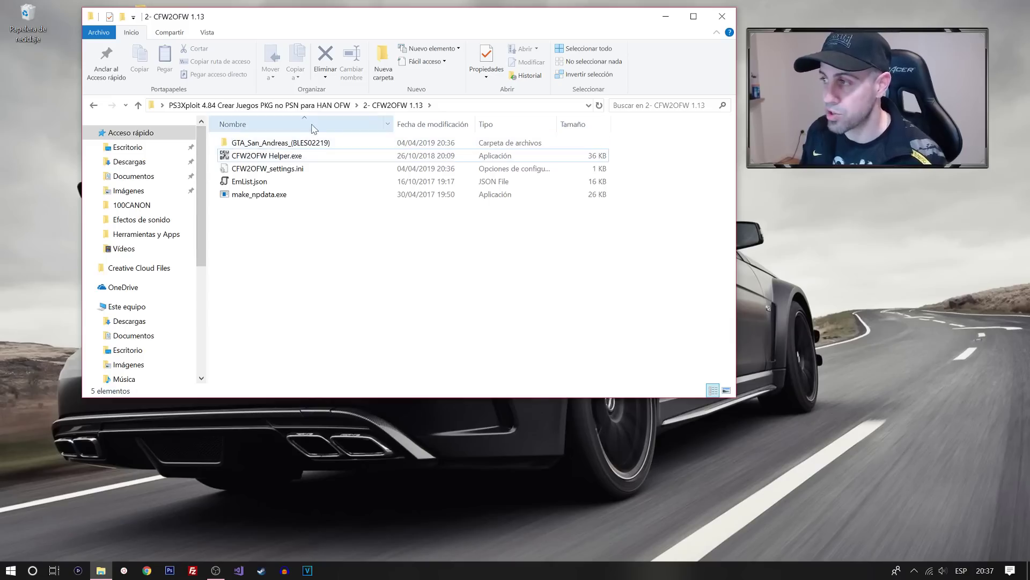
Step: Move the BLES02219 and NPEB02219 folders from the GTA_San_Andreas_(BLES02219) folder into the 3- make-backup-pkg folder
double_click(259, 143)
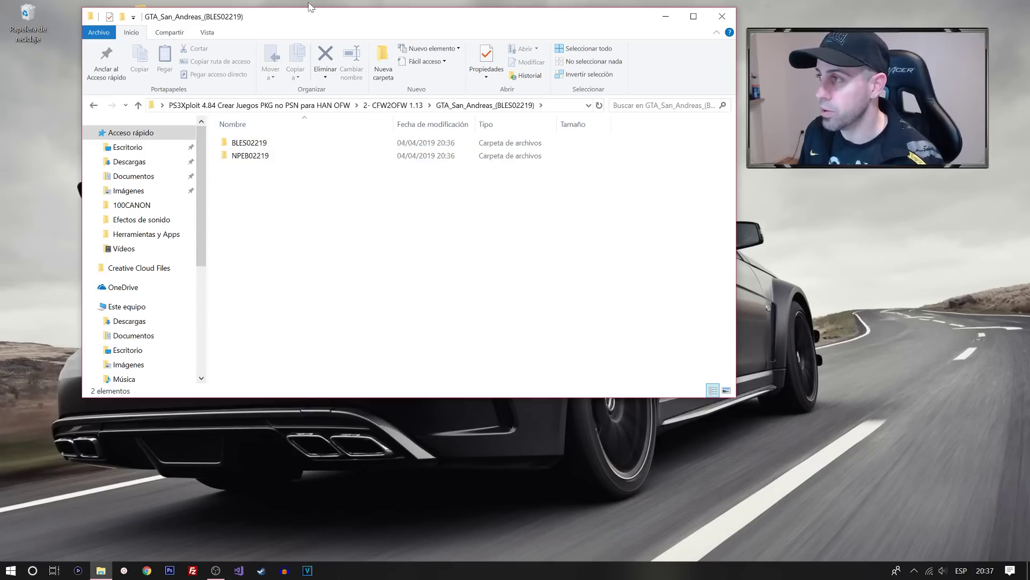
drag(263, 22, 274, 32)
drag(285, 185, 243, 151)
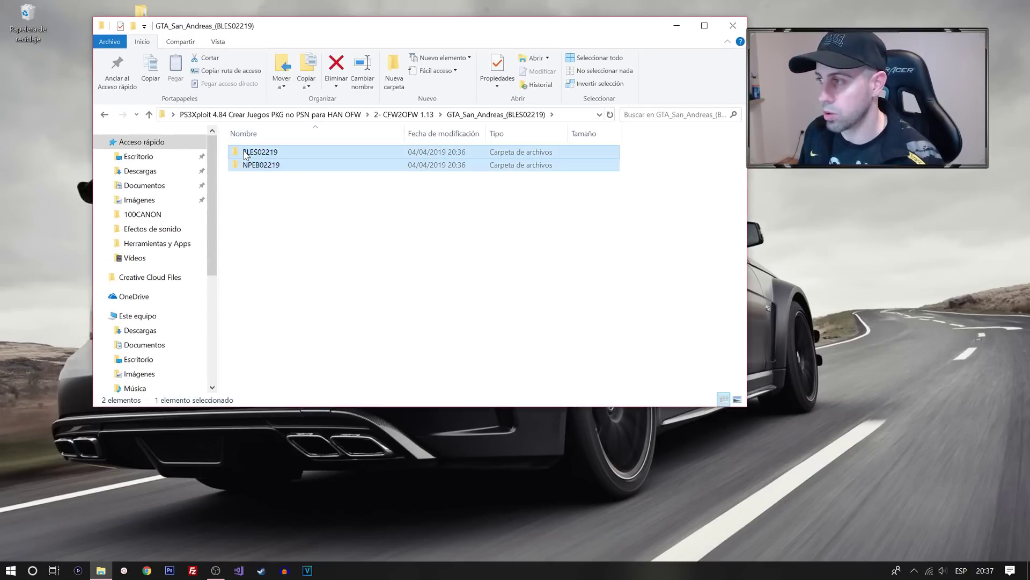
right_click(244, 150)
click(287, 348)
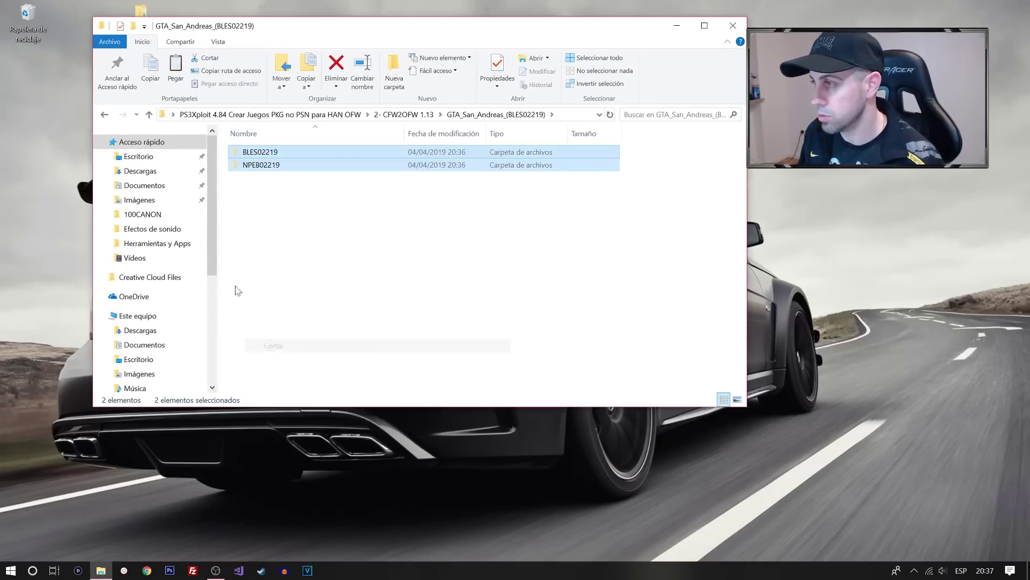
click(105, 115)
click(106, 115)
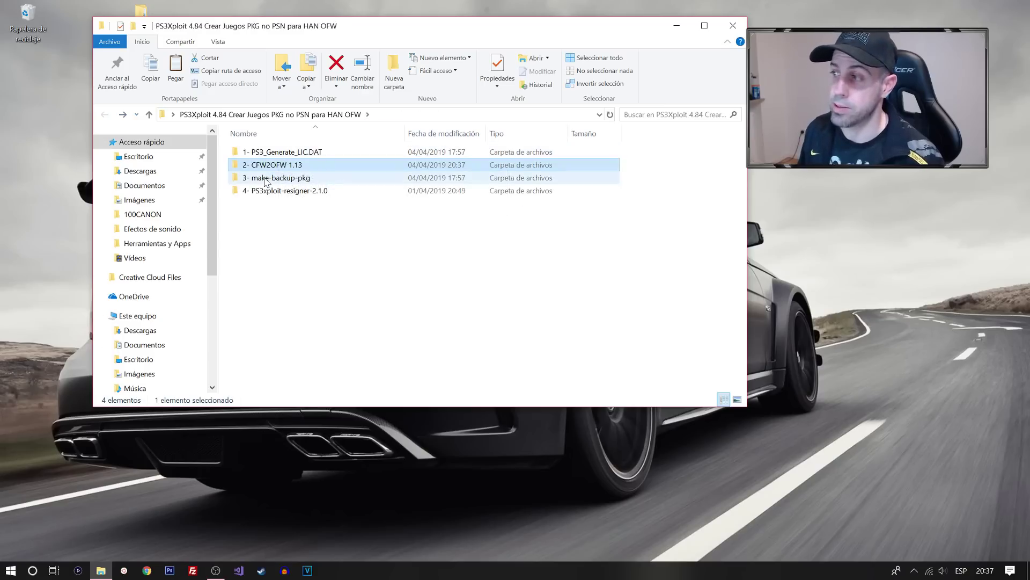
click(271, 181)
double_click(271, 182)
right_click(256, 216)
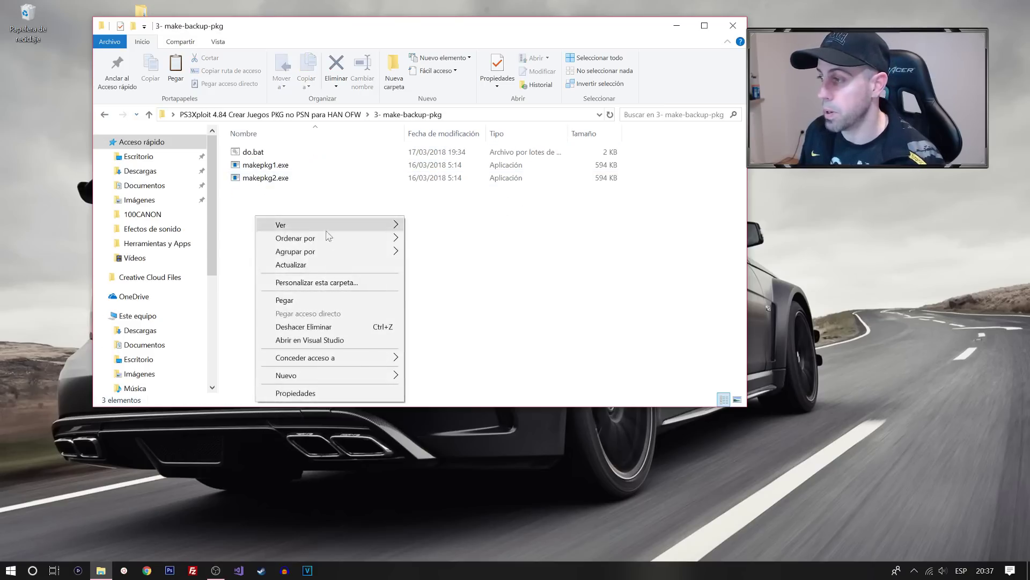
click(301, 300)
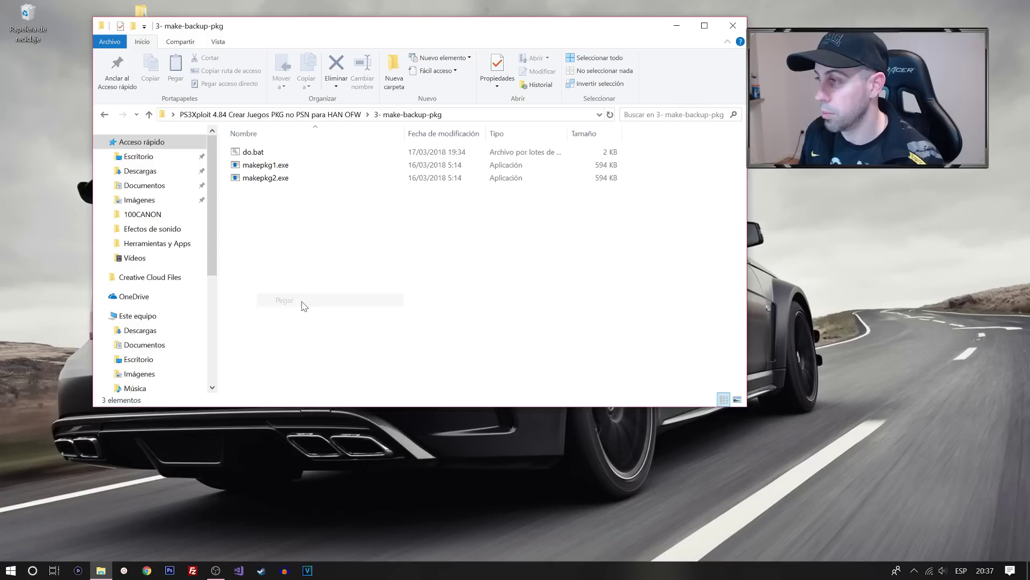
Step: Build the game, patch and license packages with do.bat and exit its console once processing ends
double_click(254, 178)
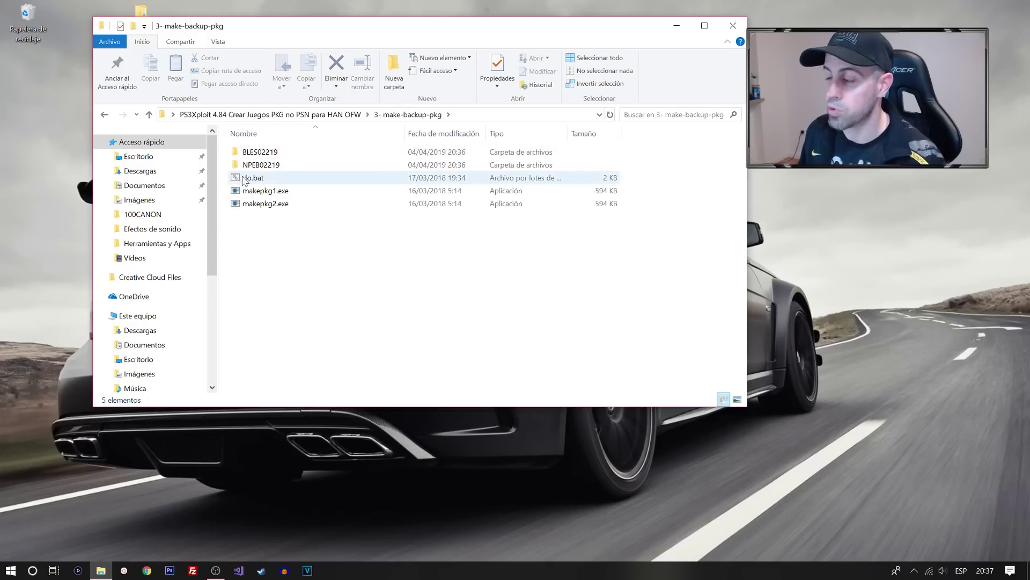
mouse_move(196, 74)
mouse_down()
mouse_move(199, 32)
mouse_move(198, 61)
mouse_up()
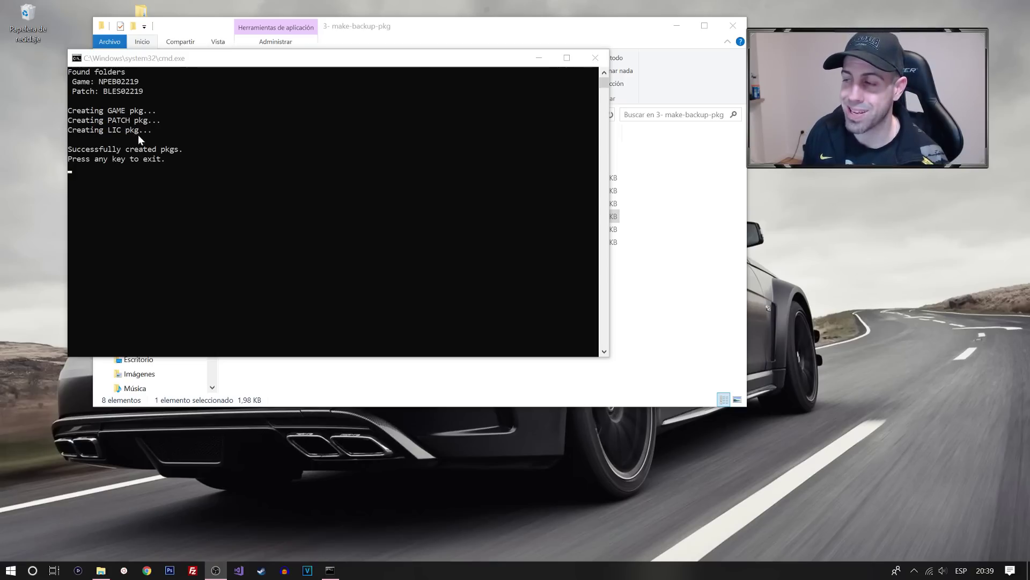
drag(155, 62, 151, 207)
click(100, 116)
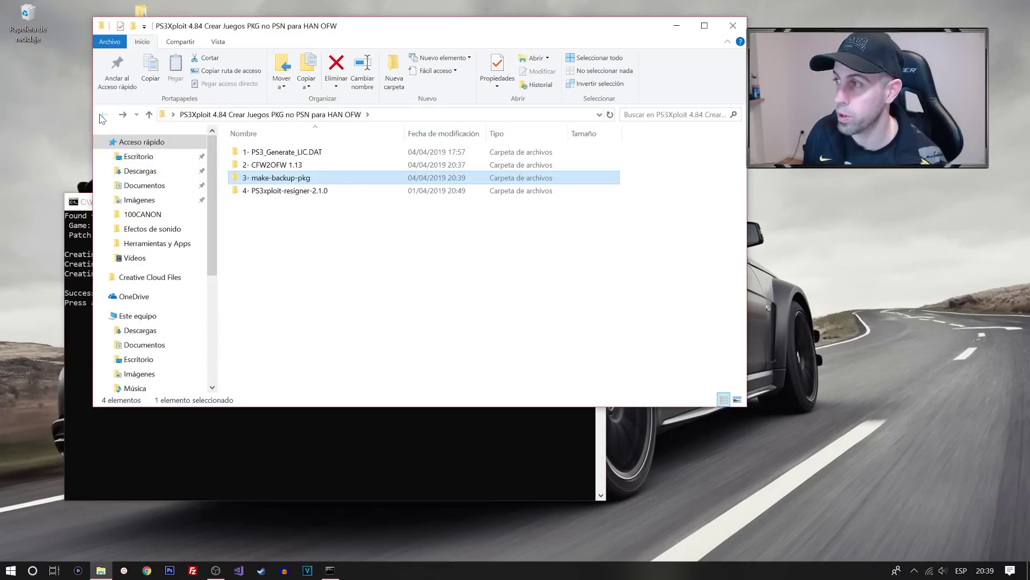
key(Home)
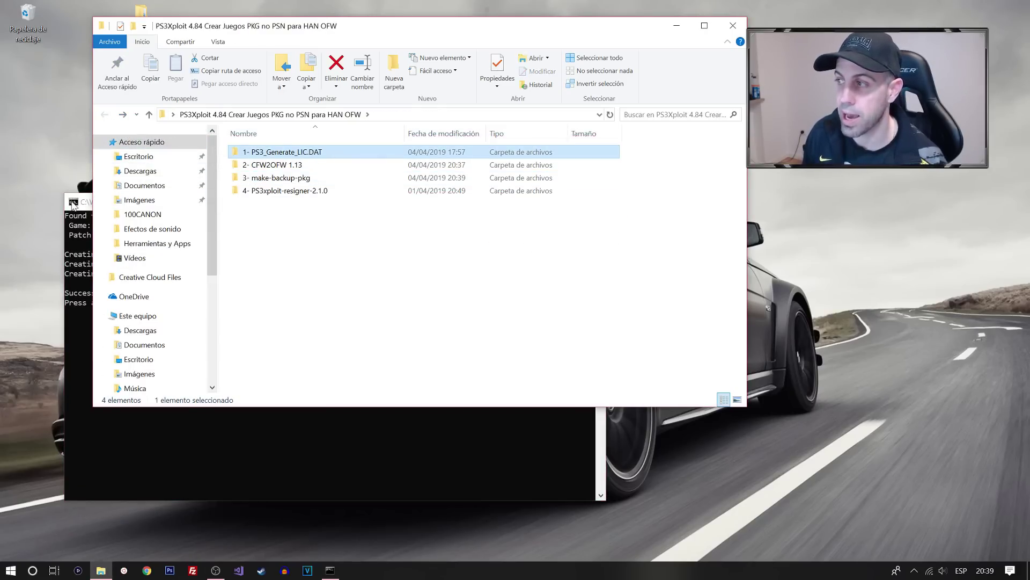
click(73, 203)
click(104, 229)
click(147, 248)
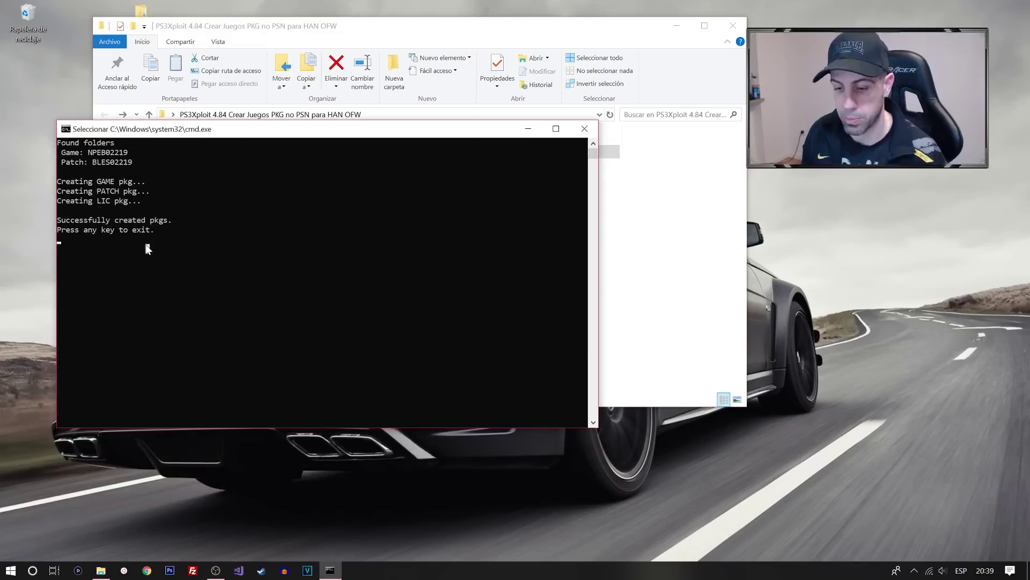
key(Escape)
key(Return)
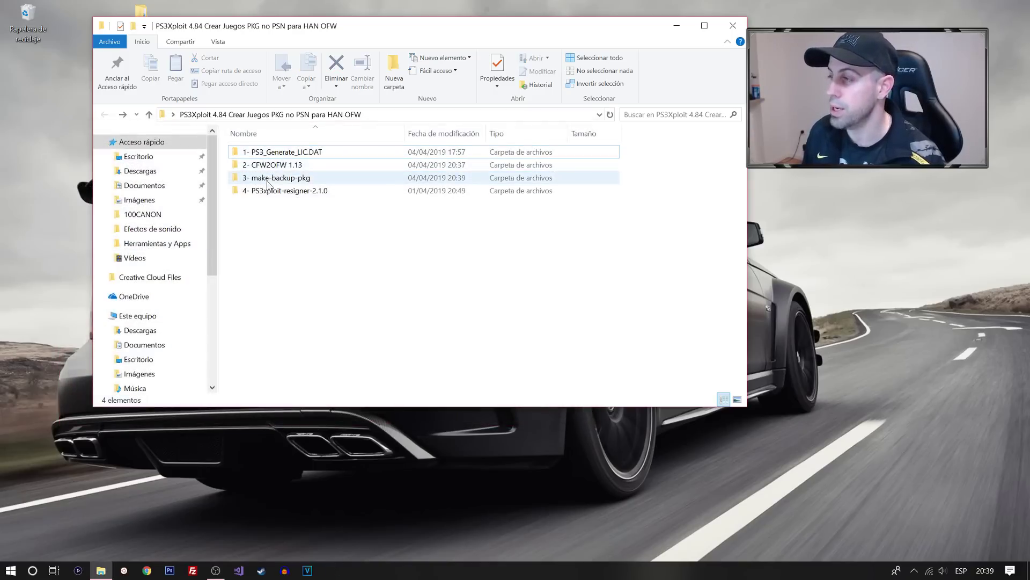
Step: Delete the BLES02219 and NPEB02219 folders from 3- make-backup-pkg, keeping the three generated PKG files
click(269, 179)
double_click(269, 179)
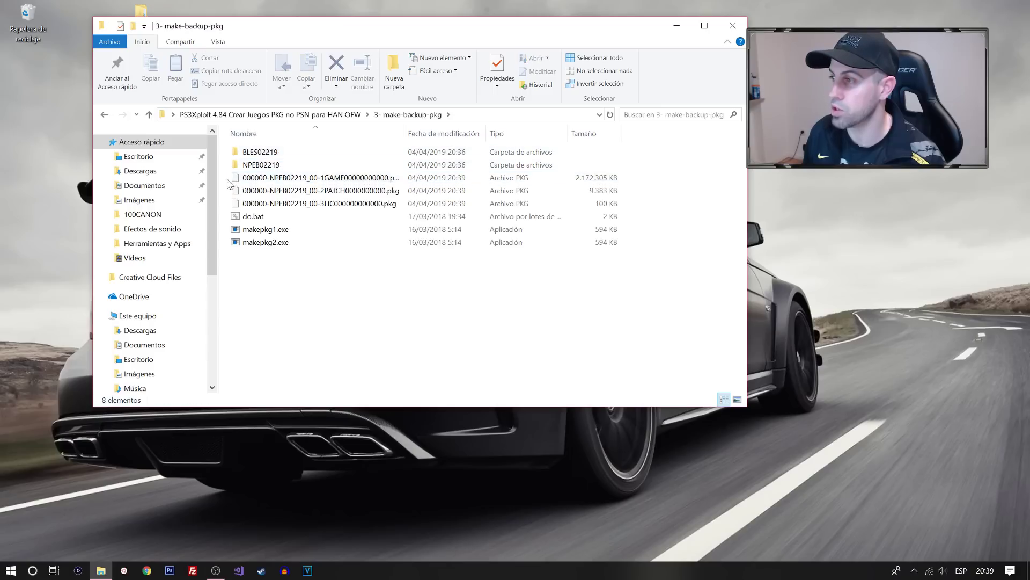
drag(227, 173, 278, 211)
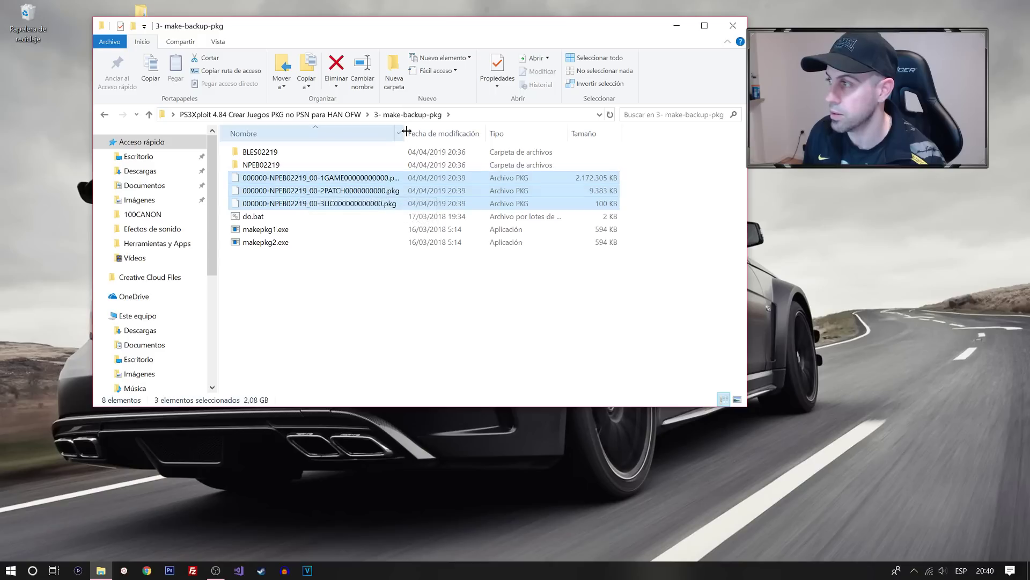
drag(404, 133, 474, 133)
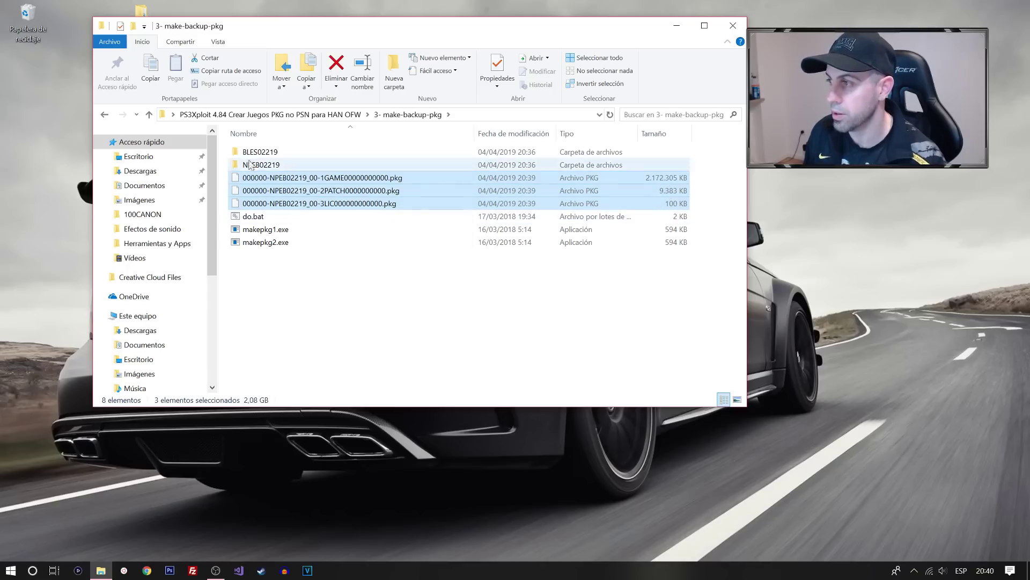
drag(227, 147, 268, 168)
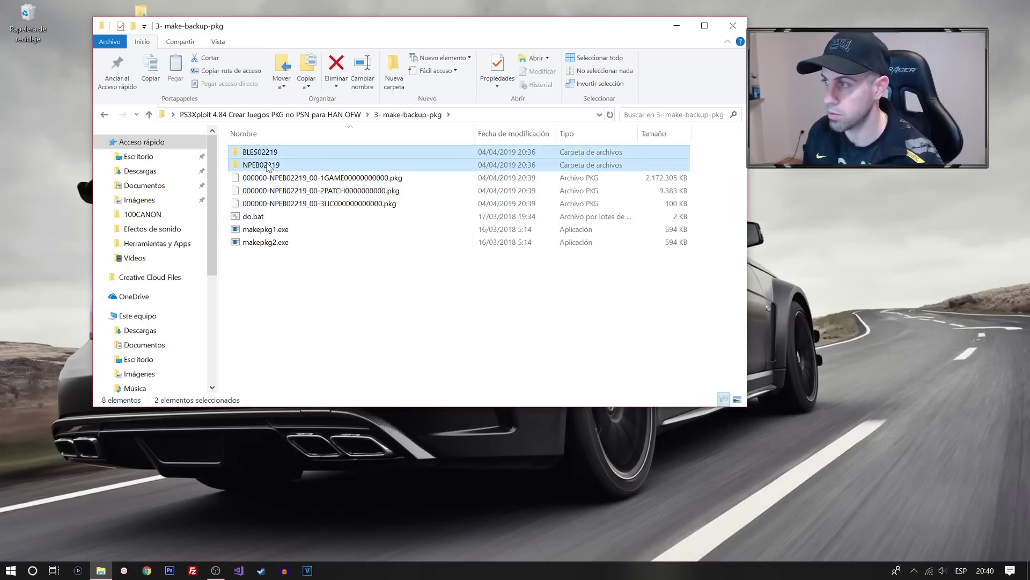
key(Delete)
Step: Copy the three PKG files into the input\pkgs folder of 4- PS3xploit-resigner-2.1.0 and widen the file name column
drag(225, 152, 289, 182)
right_click(285, 164)
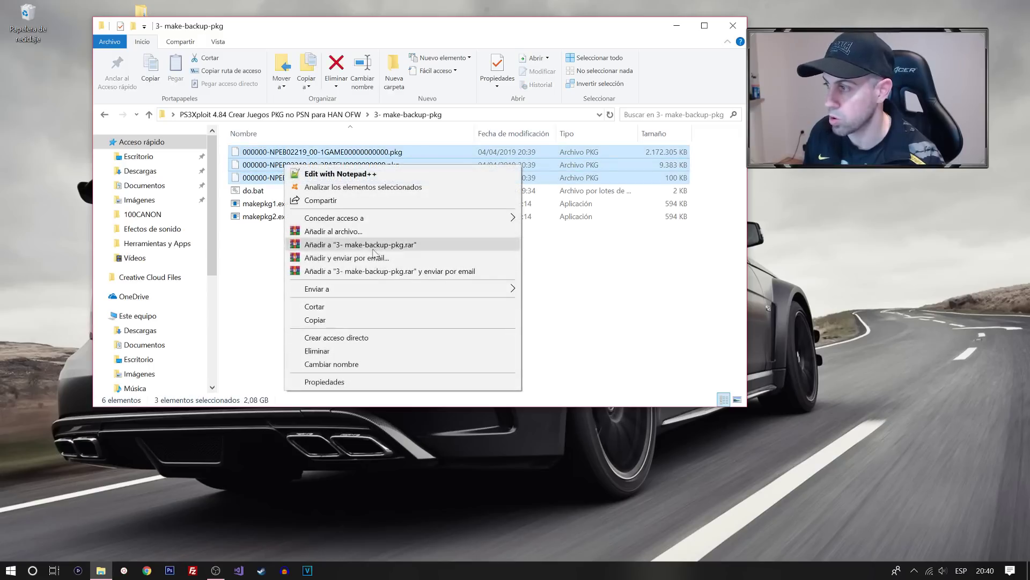
click(320, 320)
click(105, 114)
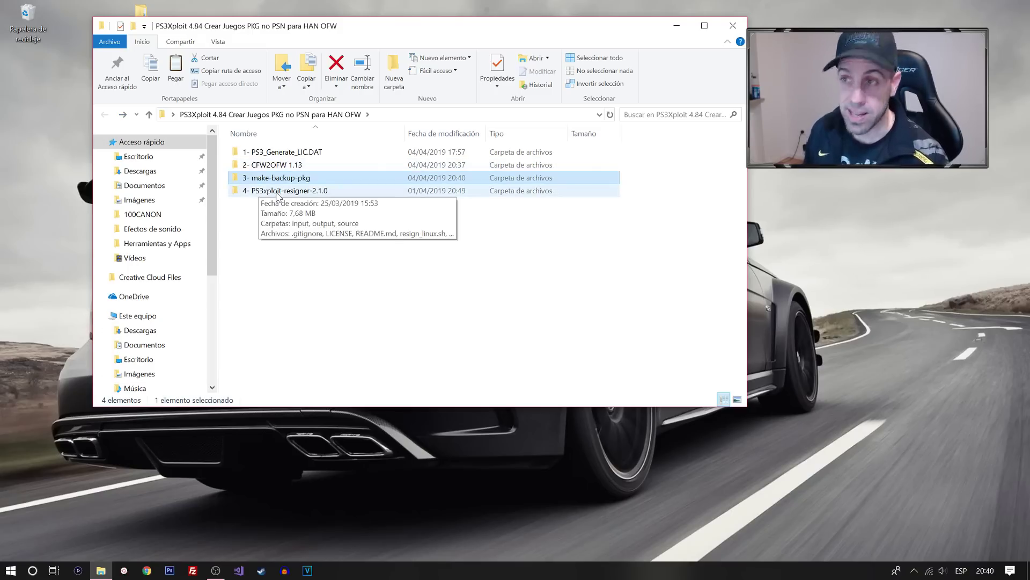
double_click(278, 192)
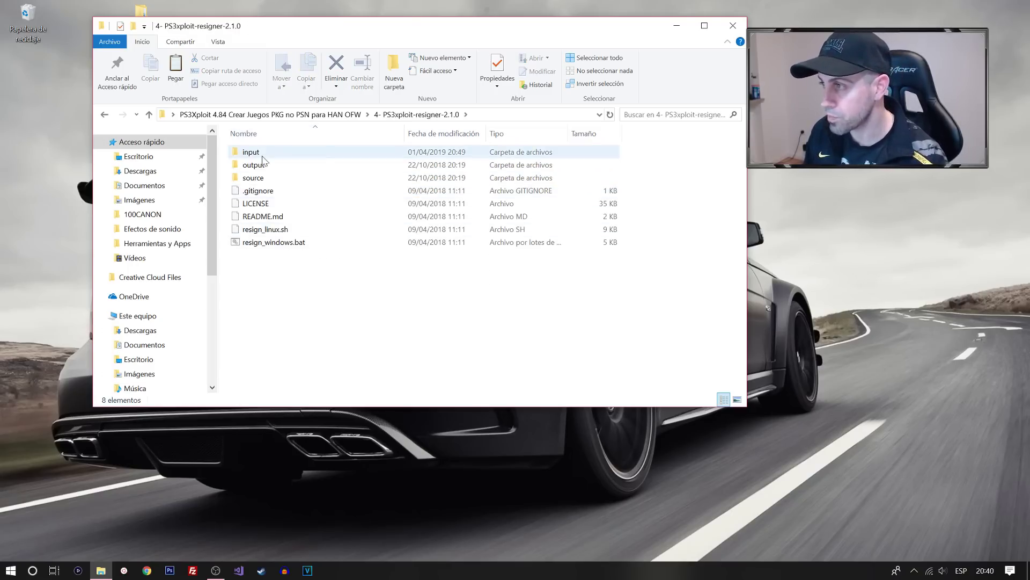
double_click(259, 154)
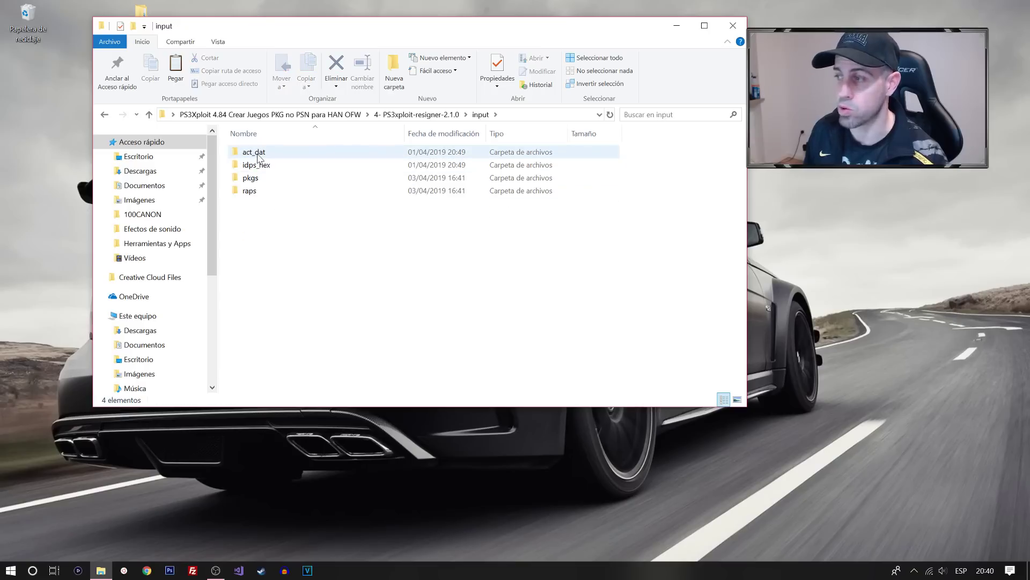
click(258, 155)
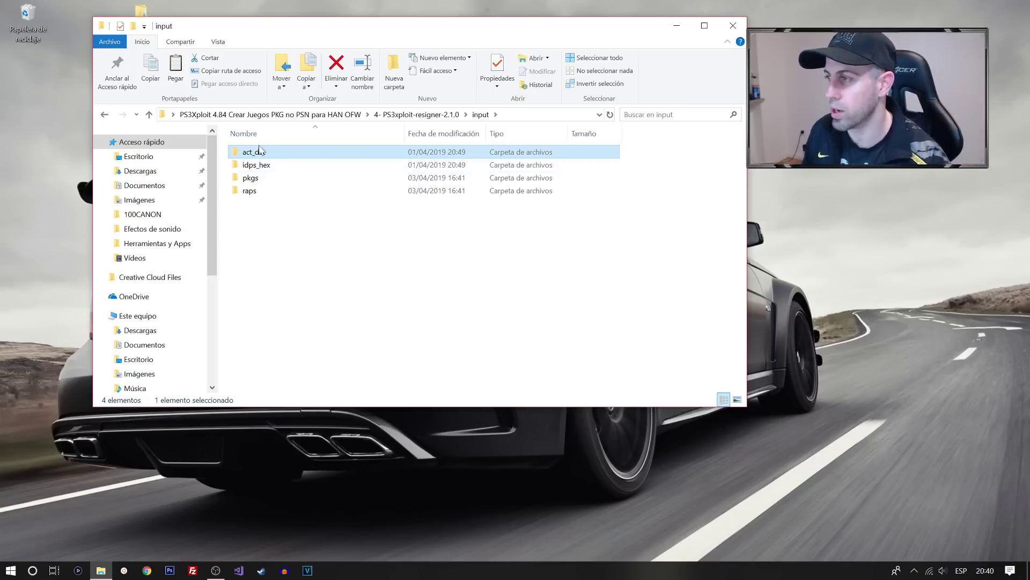
double_click(250, 178)
right_click(268, 186)
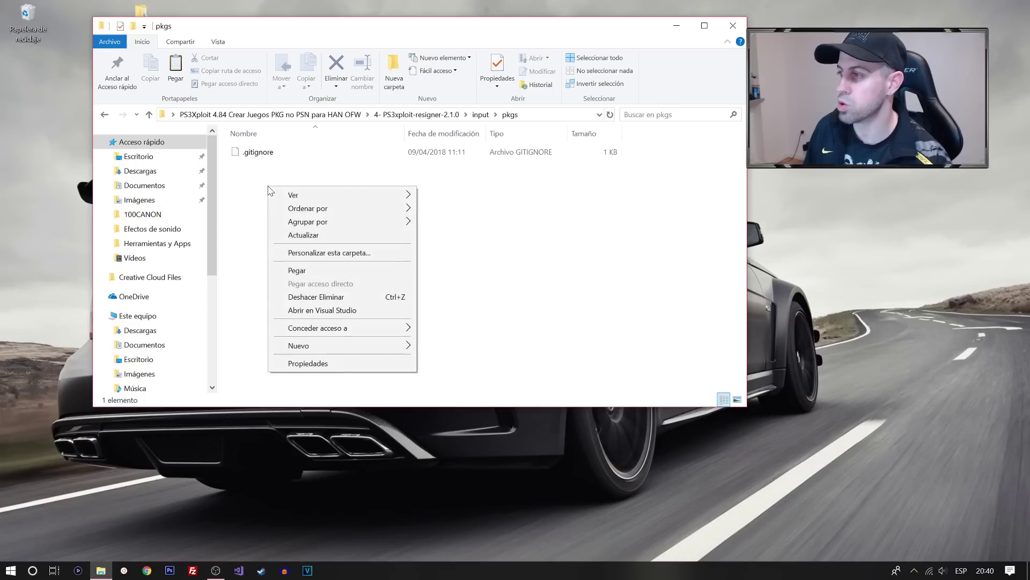
click(309, 275)
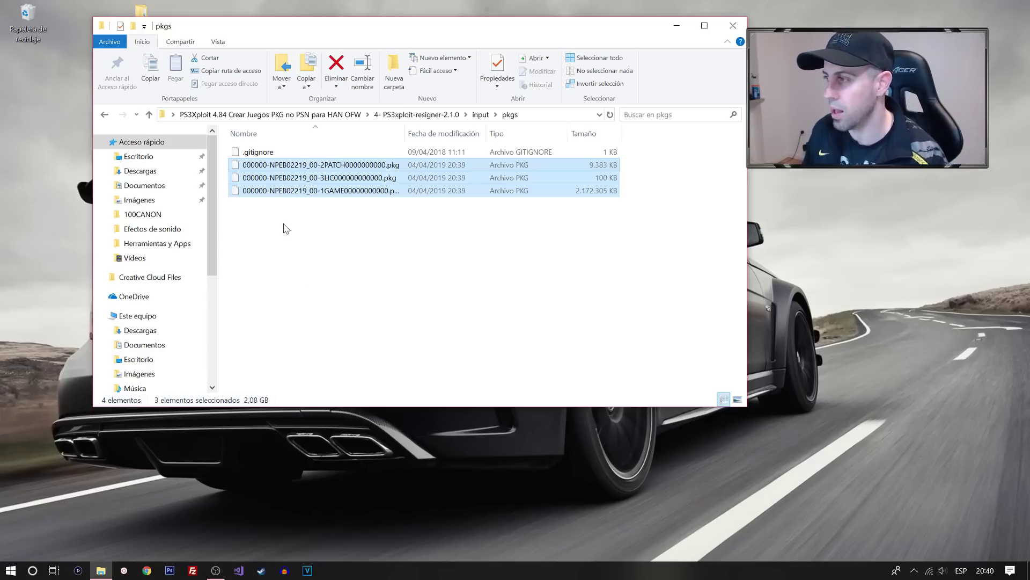
click(287, 230)
drag(408, 135, 437, 135)
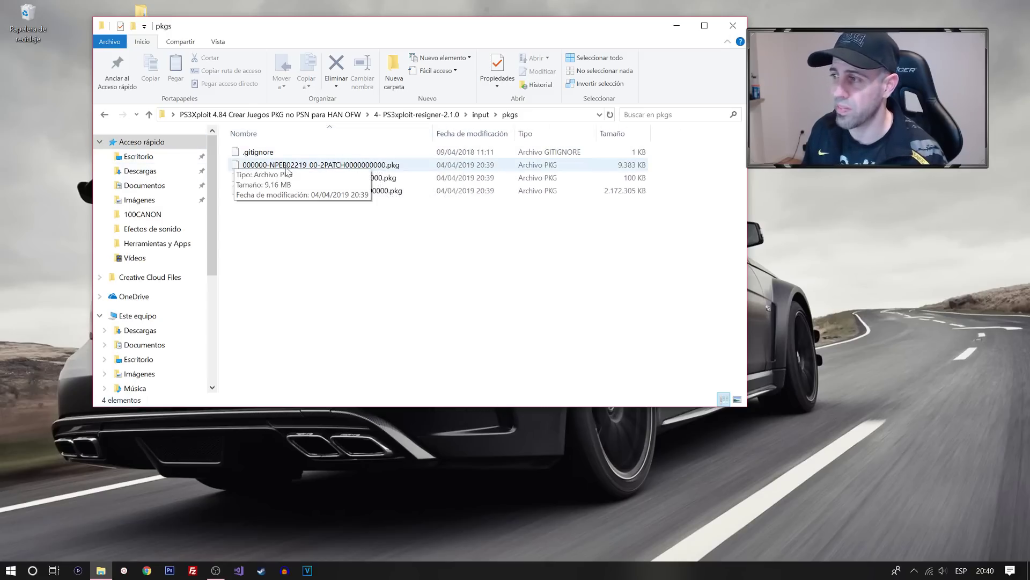
Step: Check the contents of the pkgs and raps folders inside the resigner's input folder
click(105, 115)
double_click(258, 177)
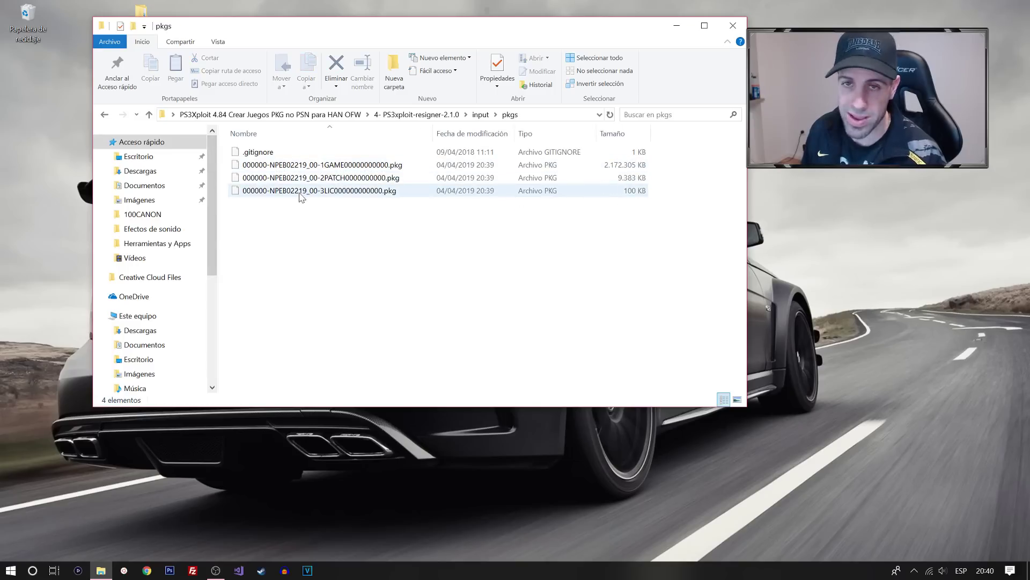
click(105, 115)
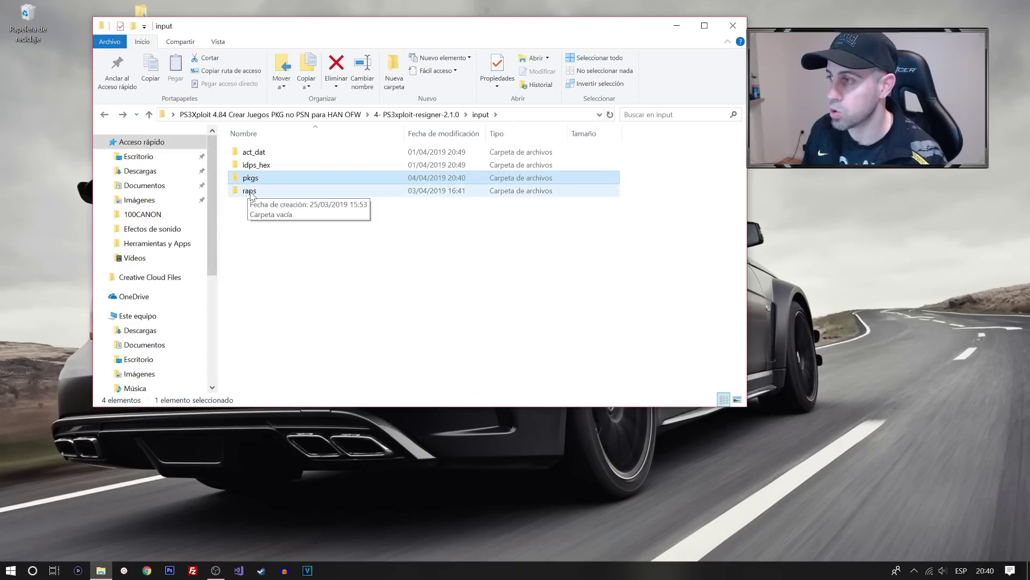
double_click(250, 192)
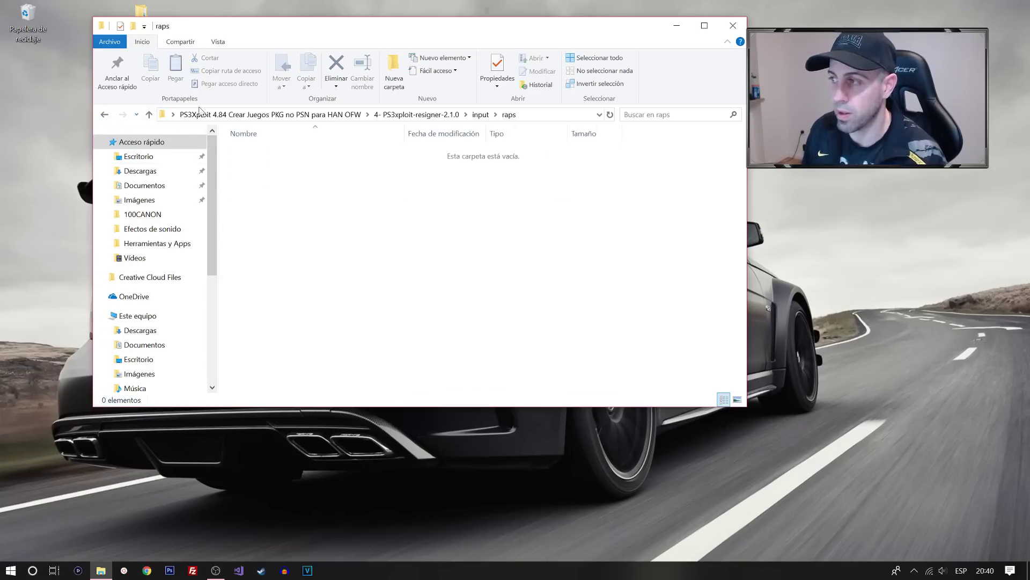
click(105, 115)
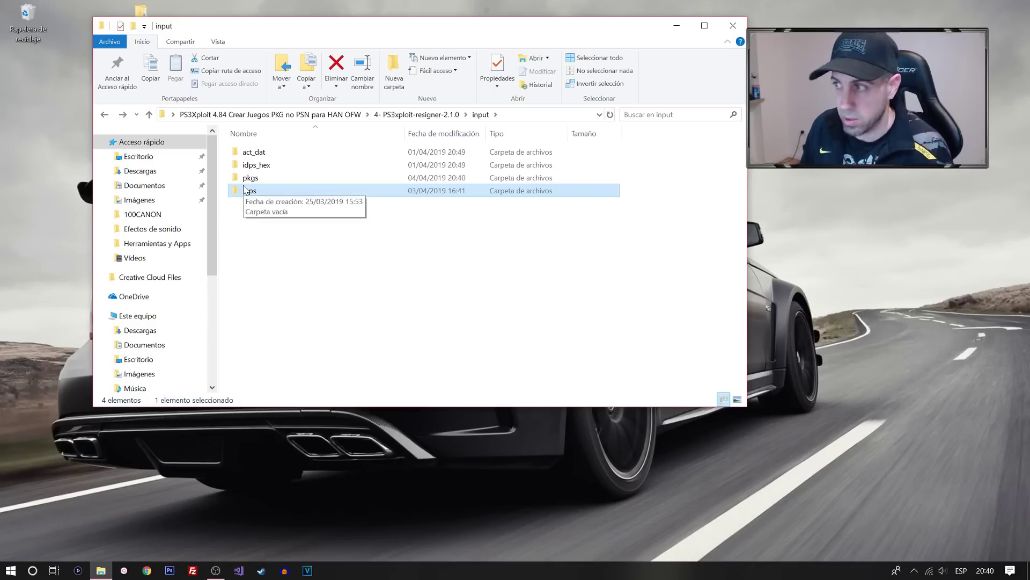
Step: Sign the packages with resign_windows.bat in 4- PS3xploit-resigner-2.1.0 and exit its console once signing ends
click(105, 115)
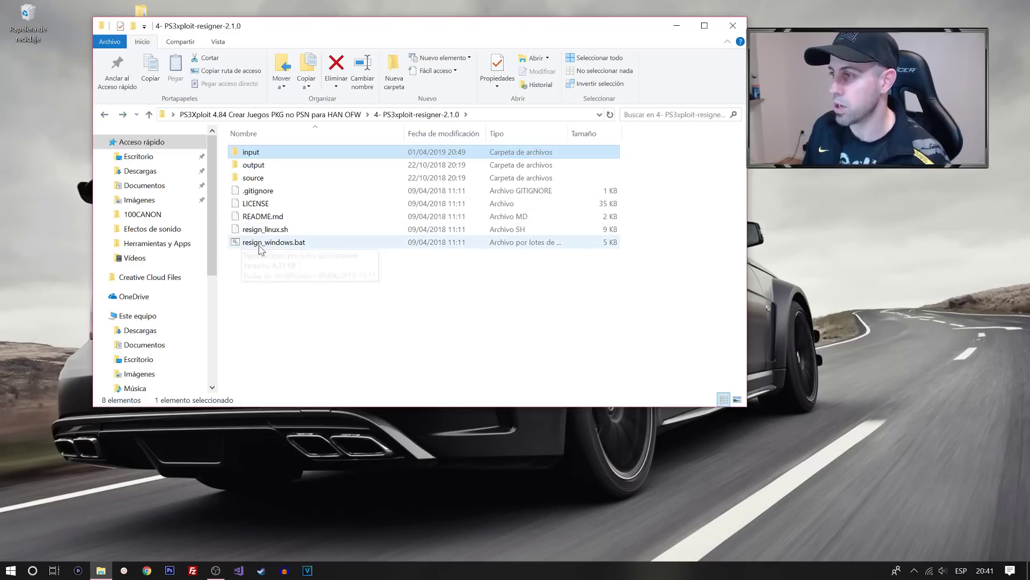
click(262, 244)
double_click(263, 243)
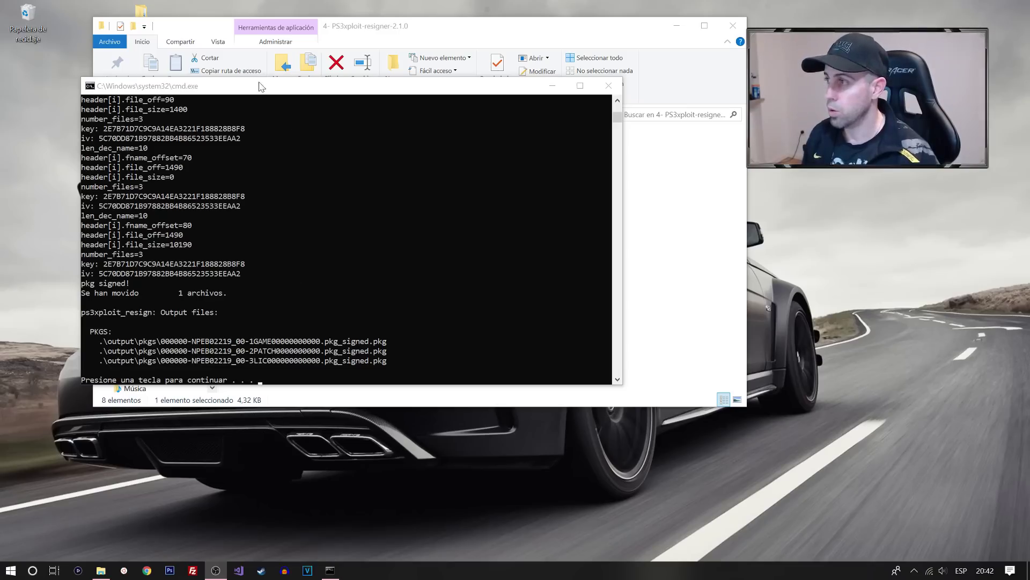
key(Return)
Step: Rename the signed 1GAME package in the resigner's output\pkgs folder to GTA_San_Andreas_Juego.pkg
drag(228, 34, 285, 50)
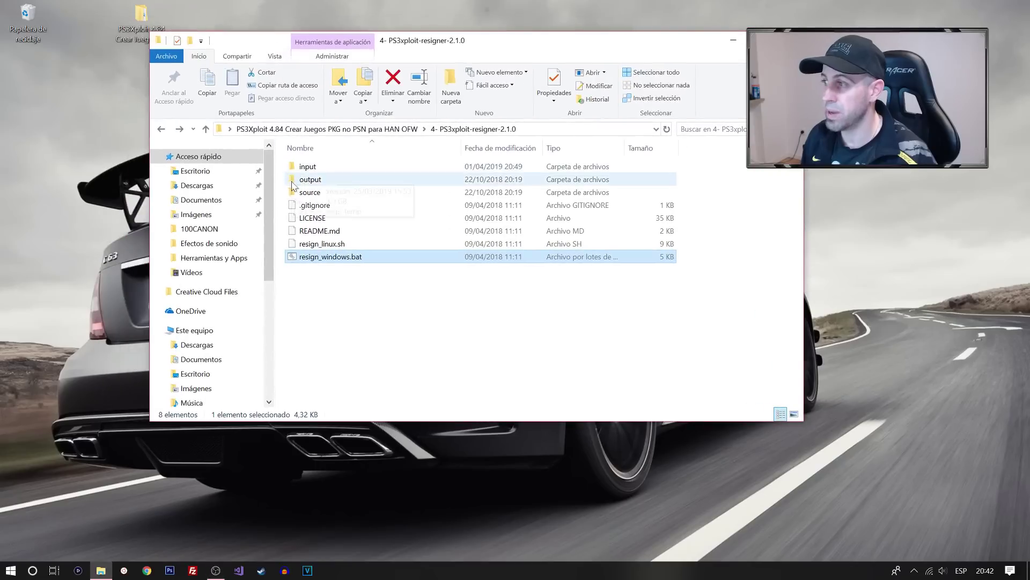
double_click(311, 179)
double_click(315, 167)
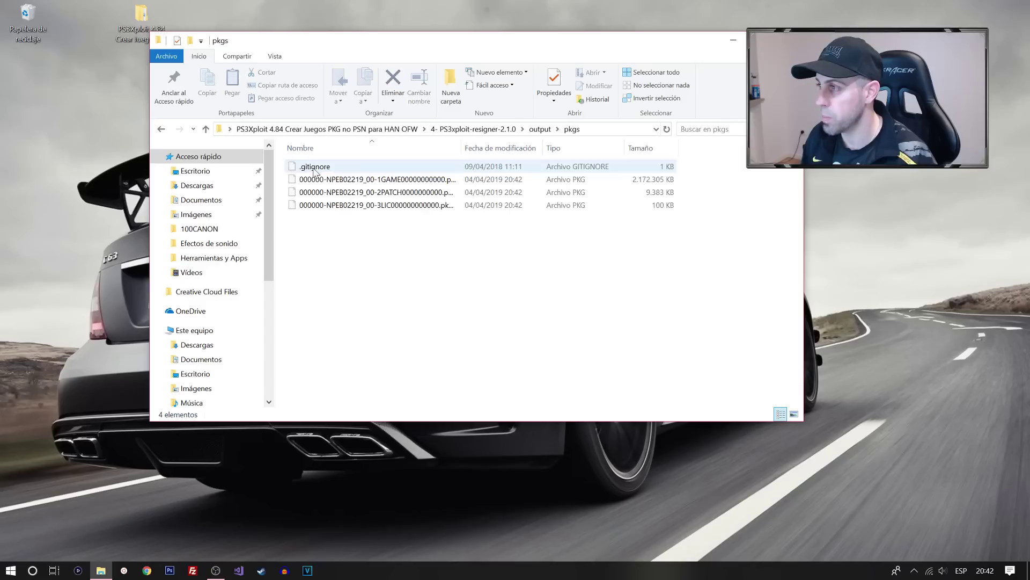
click(364, 182)
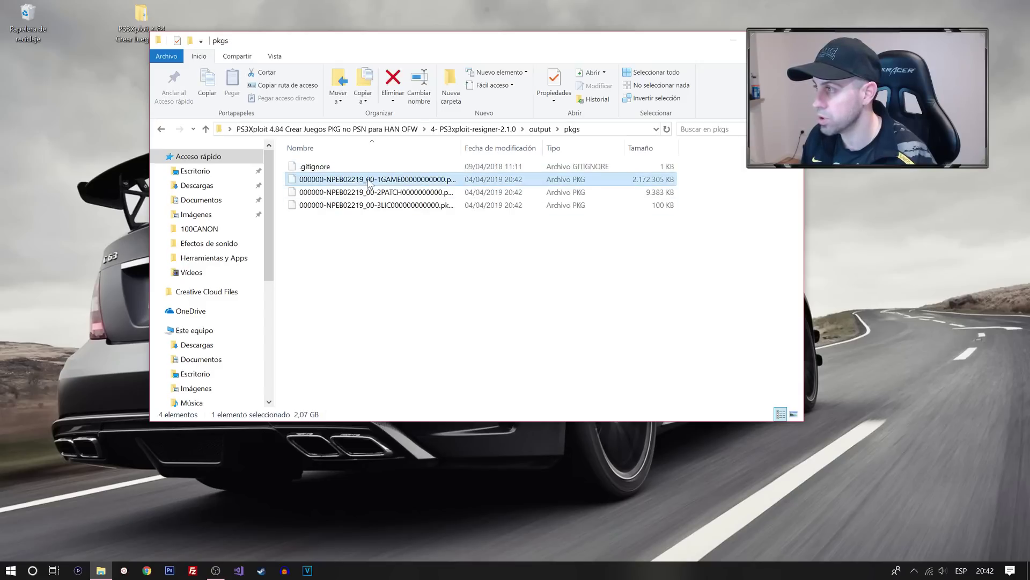
click(369, 182)
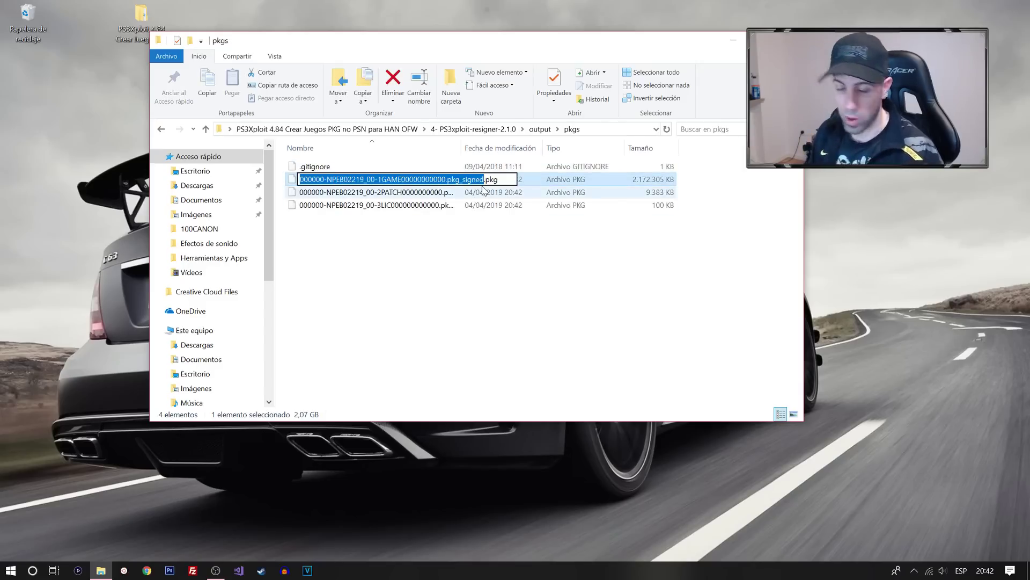
text(GT)
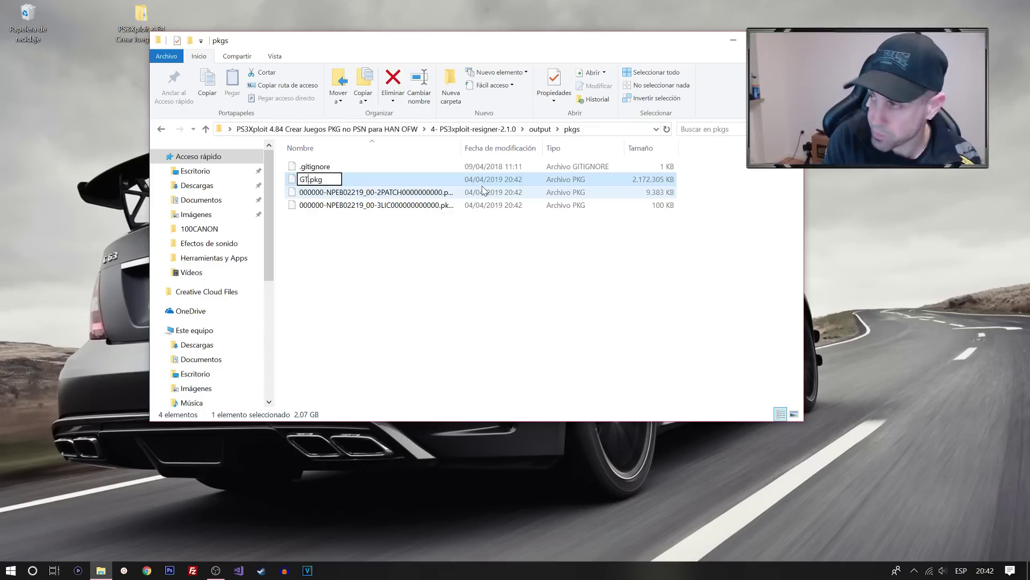
text(A_San_)
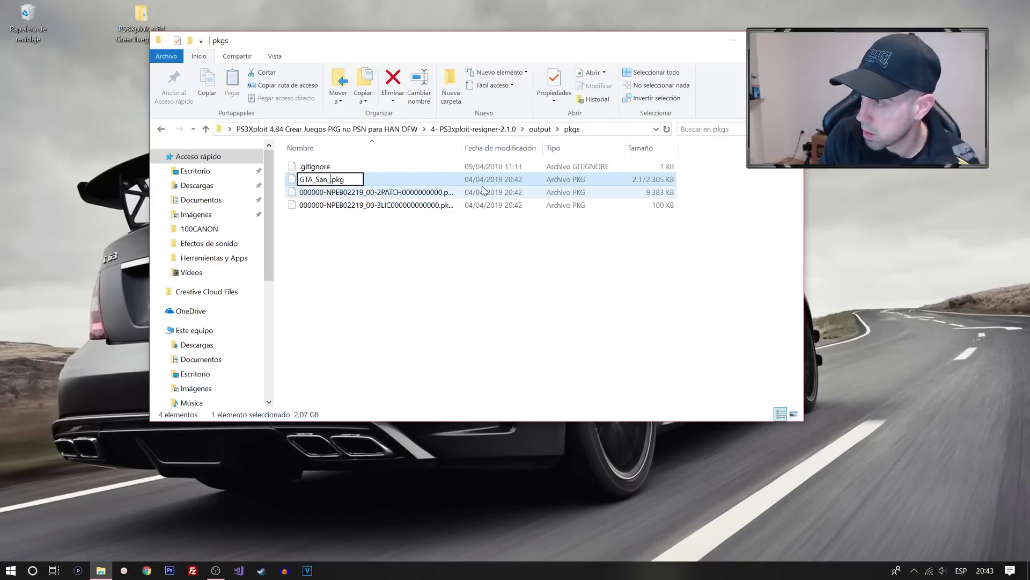
text(Andreas)
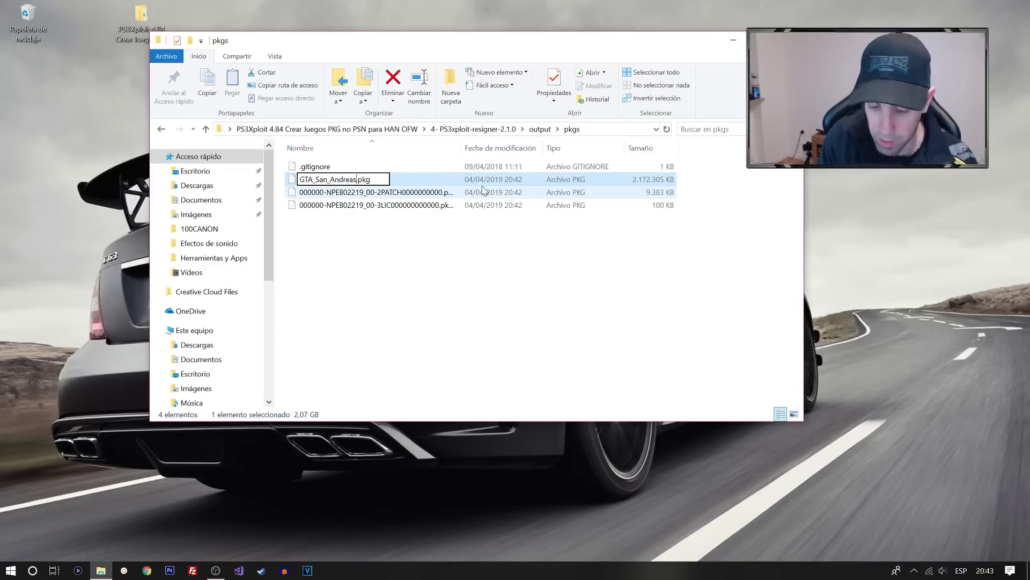
text(_J)
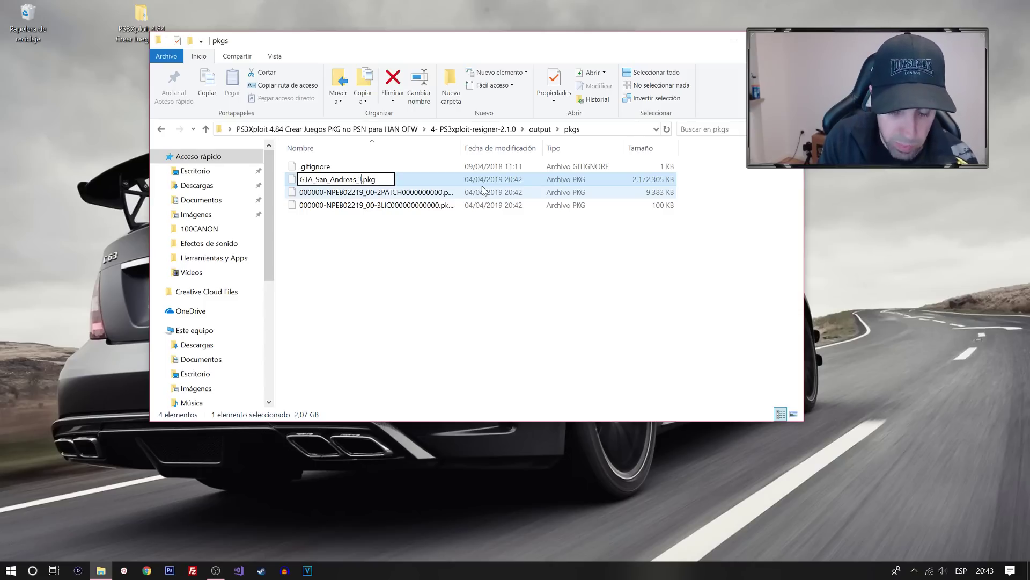
text(uego)
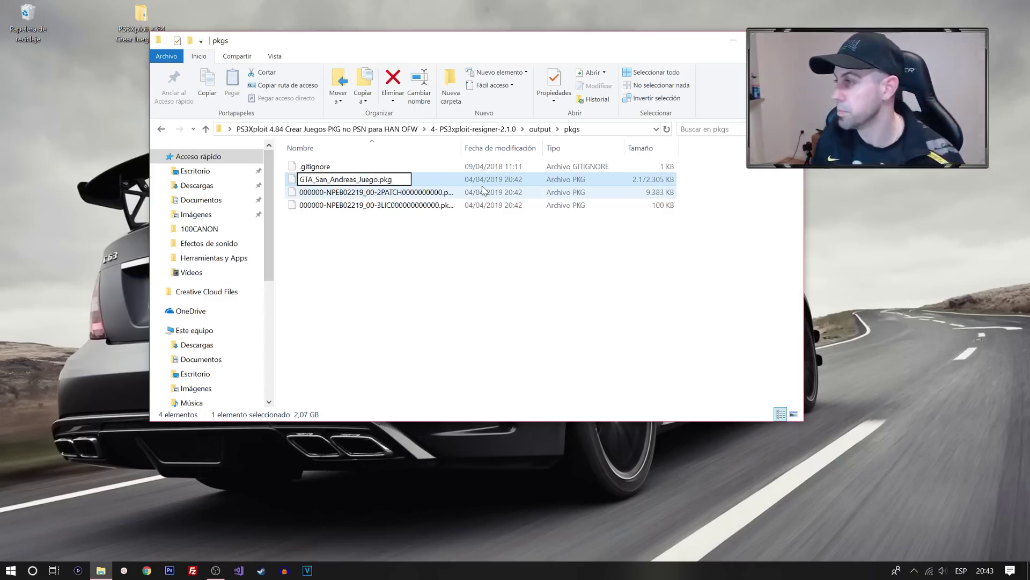
key(Return)
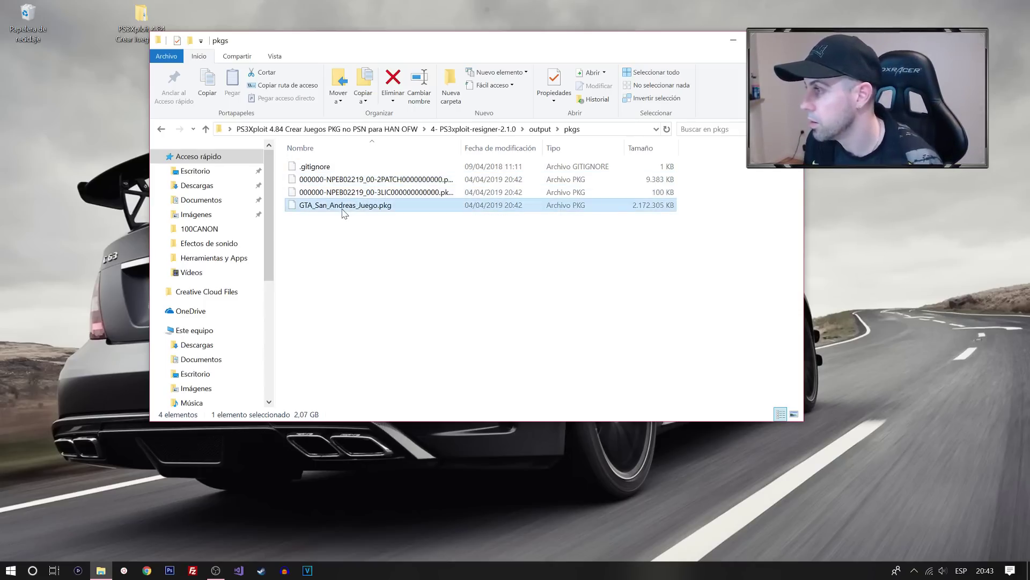
Step: Reuse the game package's name to rename the signed 2PATCH package as GTA_San_Andreas_Parche.pkg
key(F2)
right_click(367, 204)
key(ctrl+c)
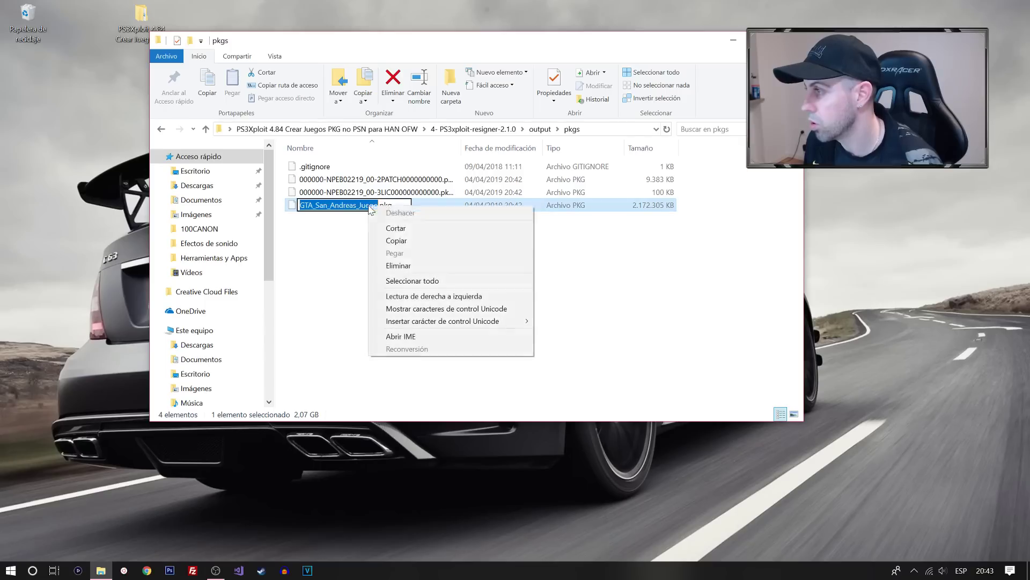
click(386, 240)
click(355, 182)
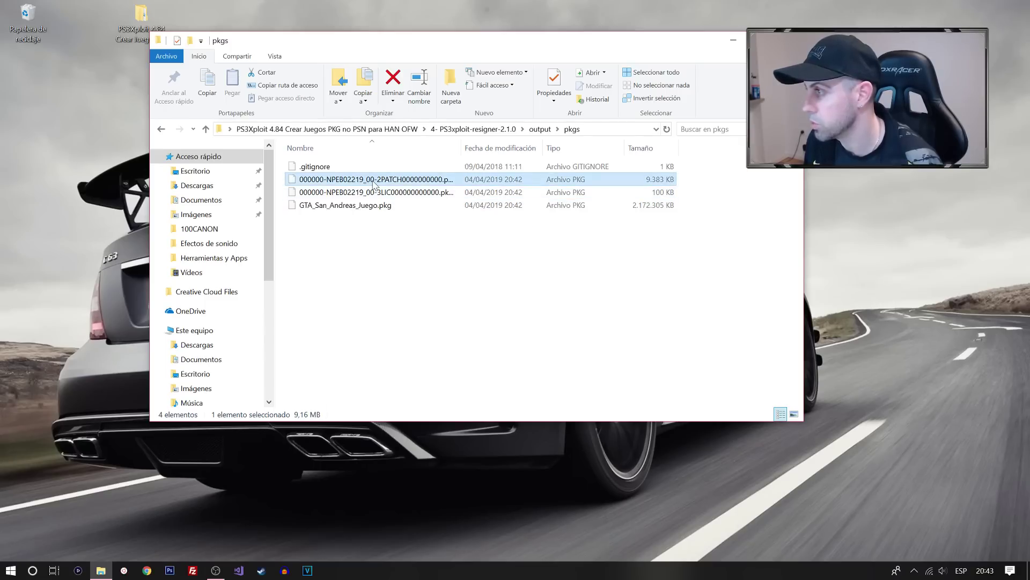
key(F2)
key(ctrl+v)
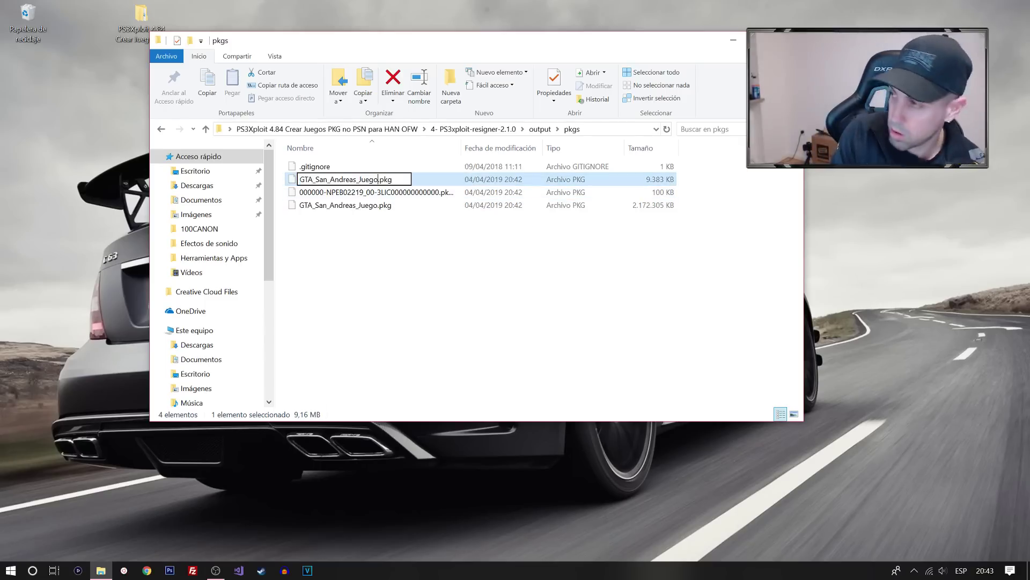
key(BackSpace)
key(BackSpace)
key(BackSpace)
key(BackSpace)
key(BackSpace)
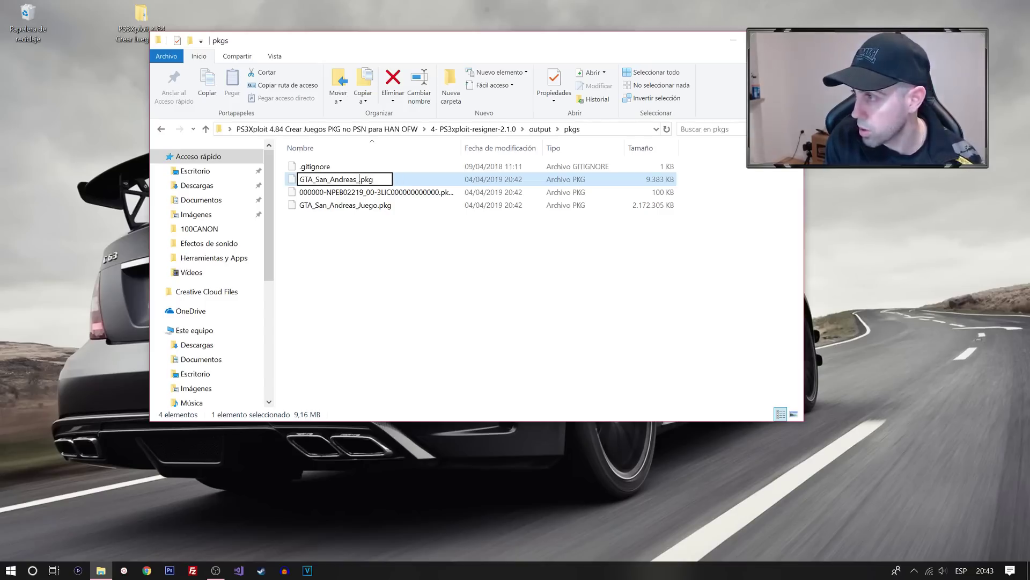
text(Parche)
key(Return)
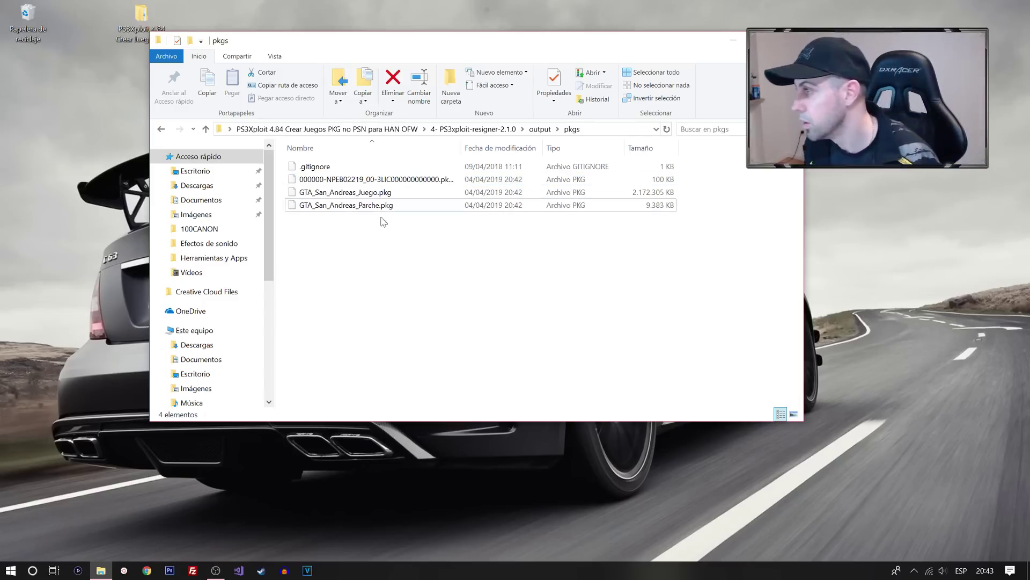
Step: Rename the signed 3LIC package as GTA_San_Andreas_LIC.pkg, reusing the copied base name
click(381, 181)
click(390, 181)
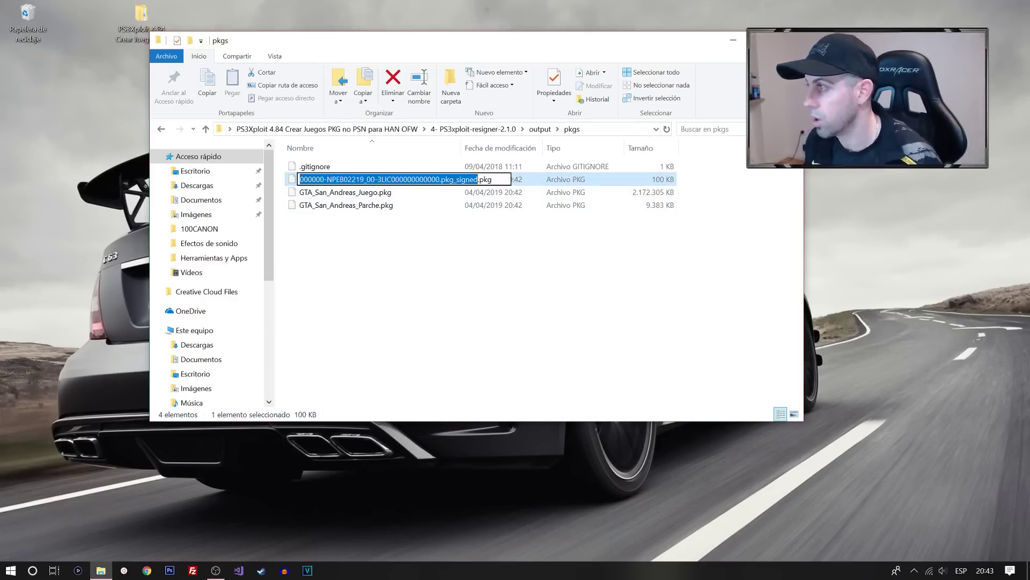
key(ctrl+v)
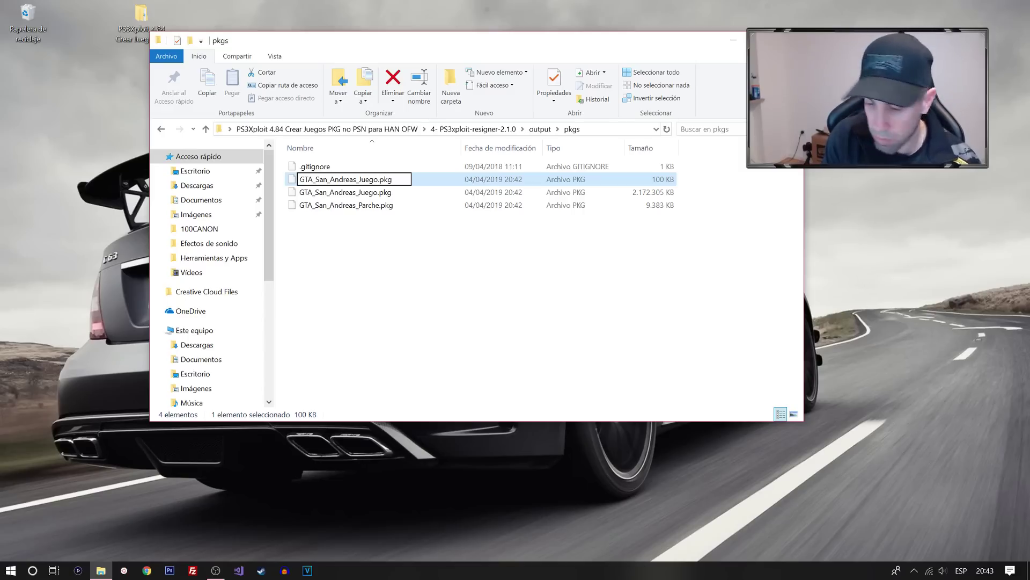
key(BackSpace)
key(BackSpace)
key(BackSpace)
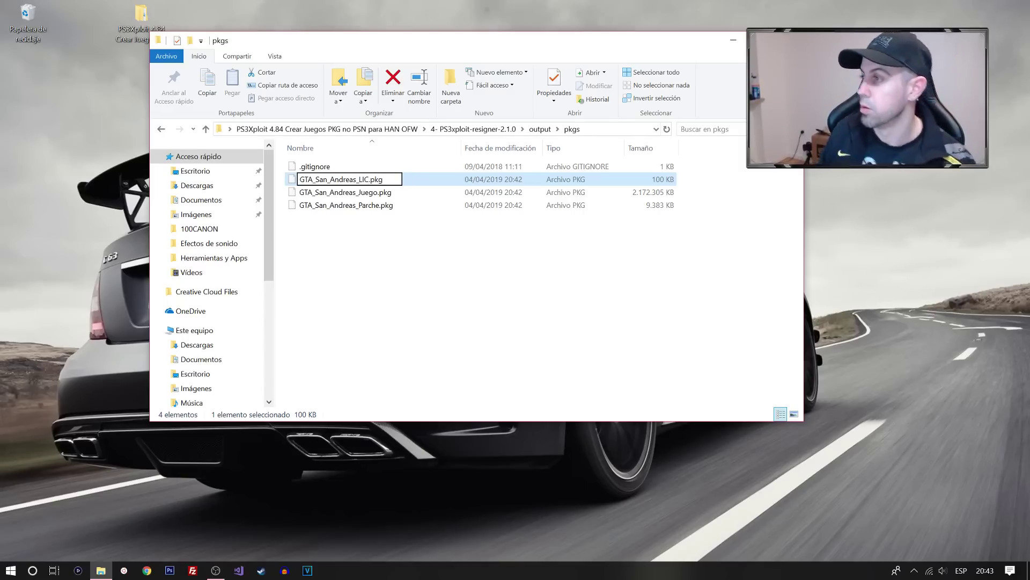
text(LIC)
click(369, 290)
Step: Copy the Juego, LIC and Parche GTA_San_Andreas packages from the output\pkgs folder
drag(348, 227, 323, 181)
right_click(347, 198)
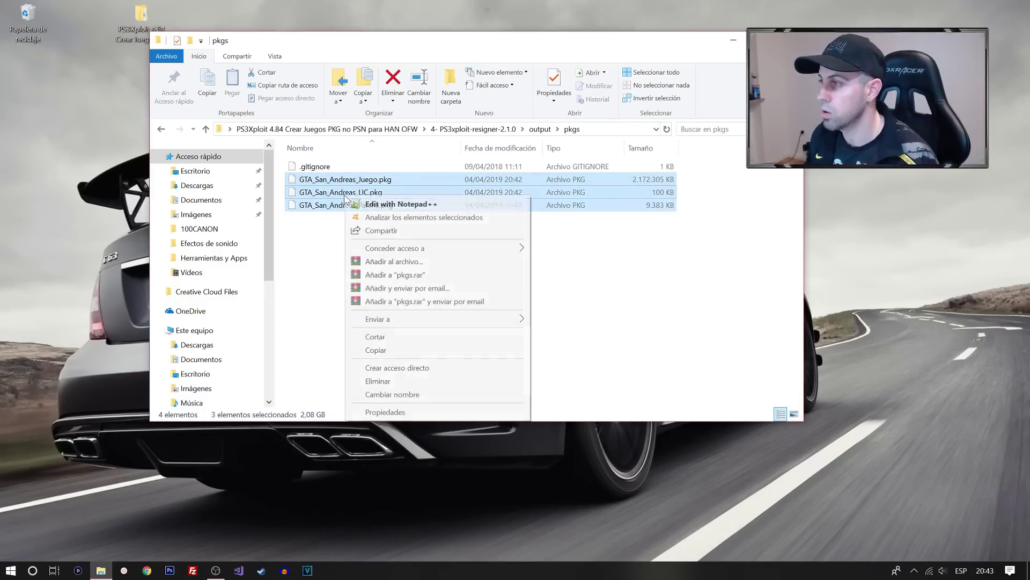
click(388, 351)
Step: Check the file system and free space in the properties of the 1TB (J:) drive
scroll(204, 322, down, 5)
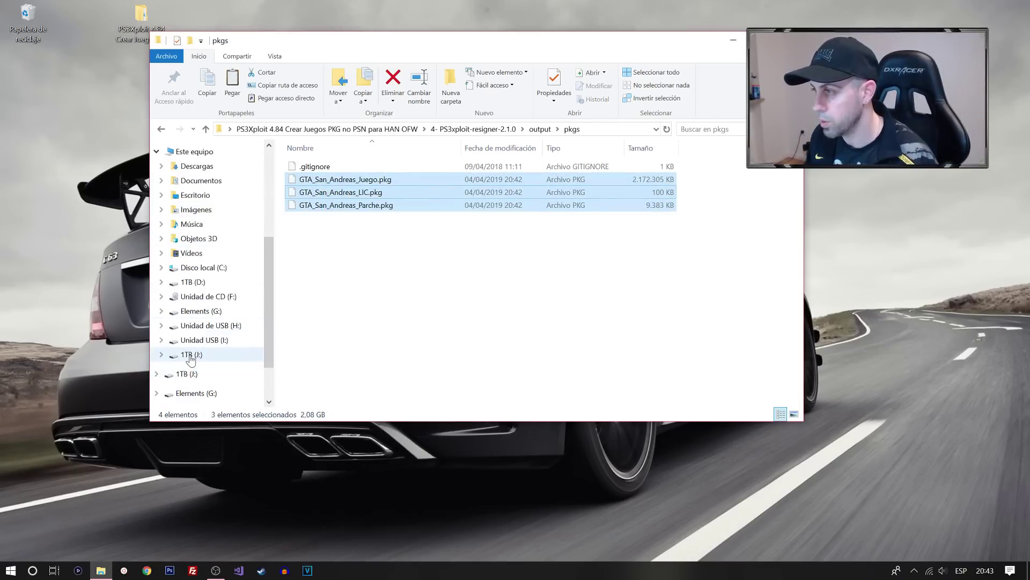
right_click(189, 360)
click(215, 344)
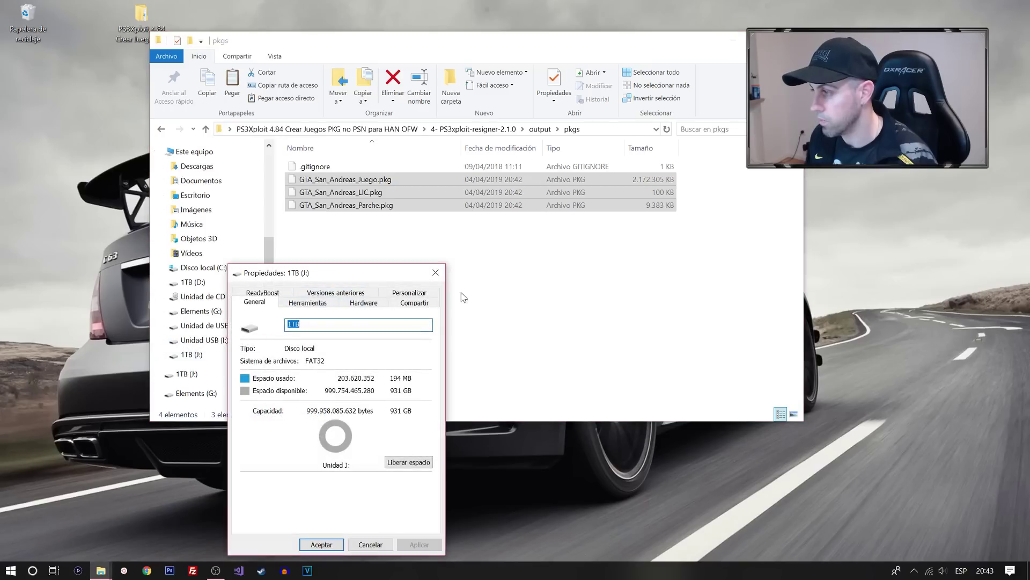
click(436, 272)
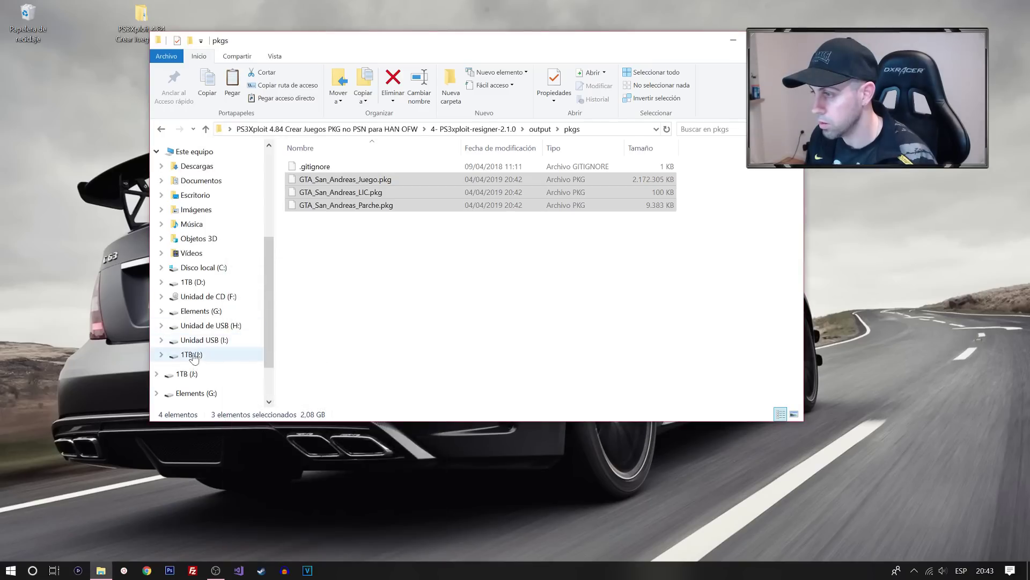
Step: Delete the two existing PKG files from the 1TB (J:) drive and paste the three GTA_San_Andreas packages there
click(185, 376)
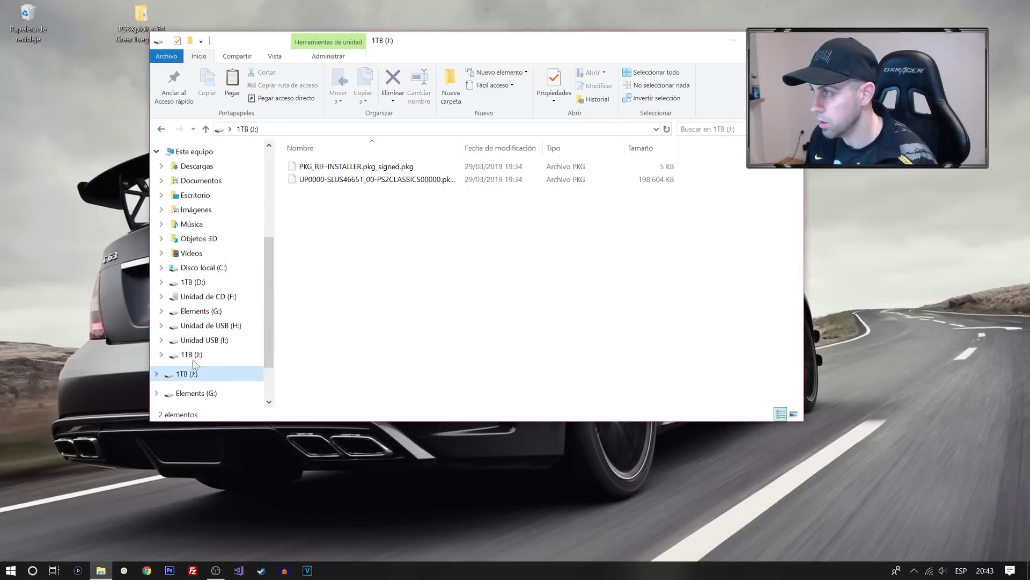
drag(390, 213, 343, 172)
key(Delete)
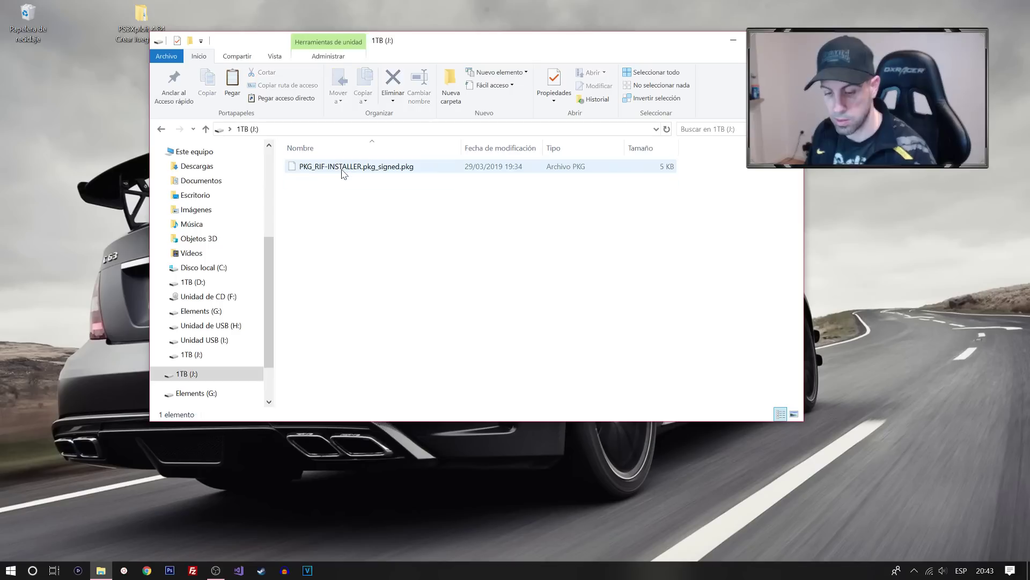
right_click(370, 168)
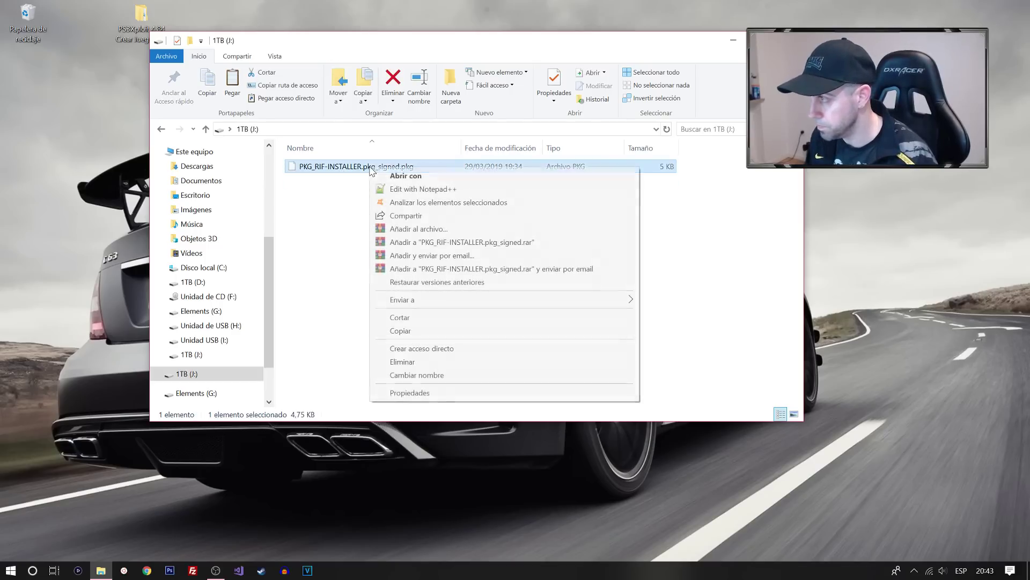
click(403, 361)
right_click(339, 231)
click(354, 319)
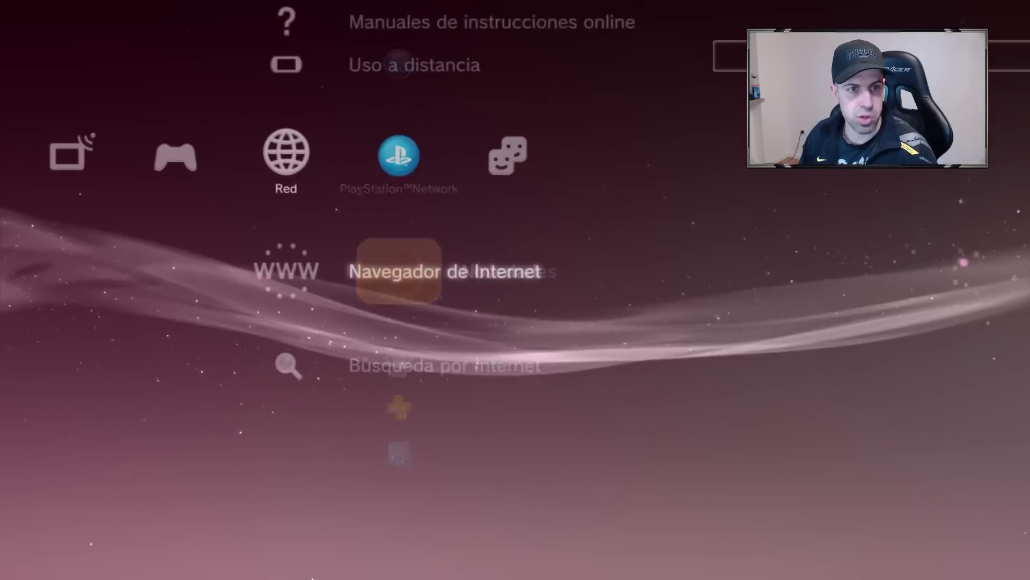
Step: Switch to the PS3 and open Administrar archivos PKG in the Juego category
key(Left)
key(Down)
key(Down)
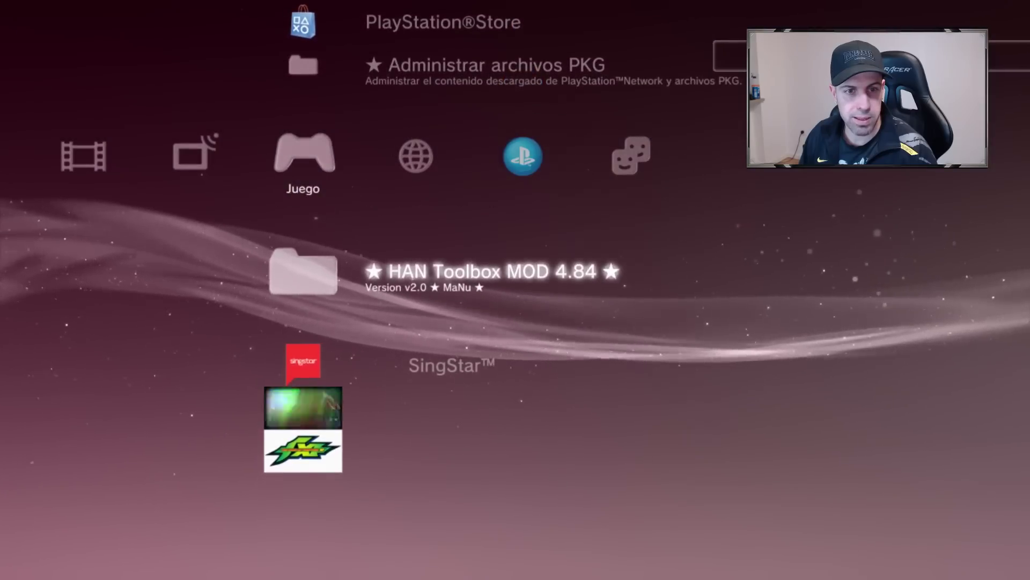
key(Up)
key(Down)
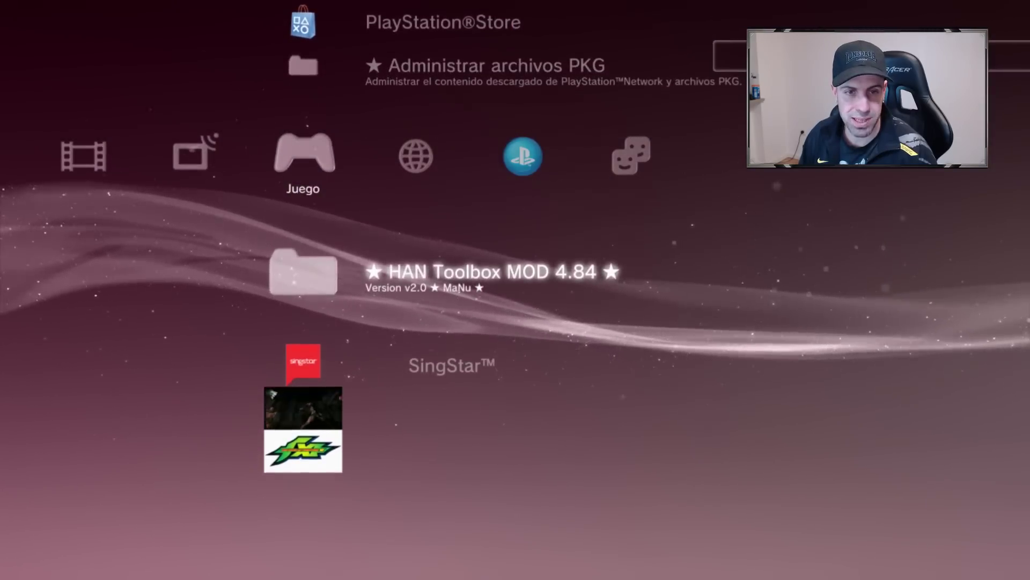
key(Up)
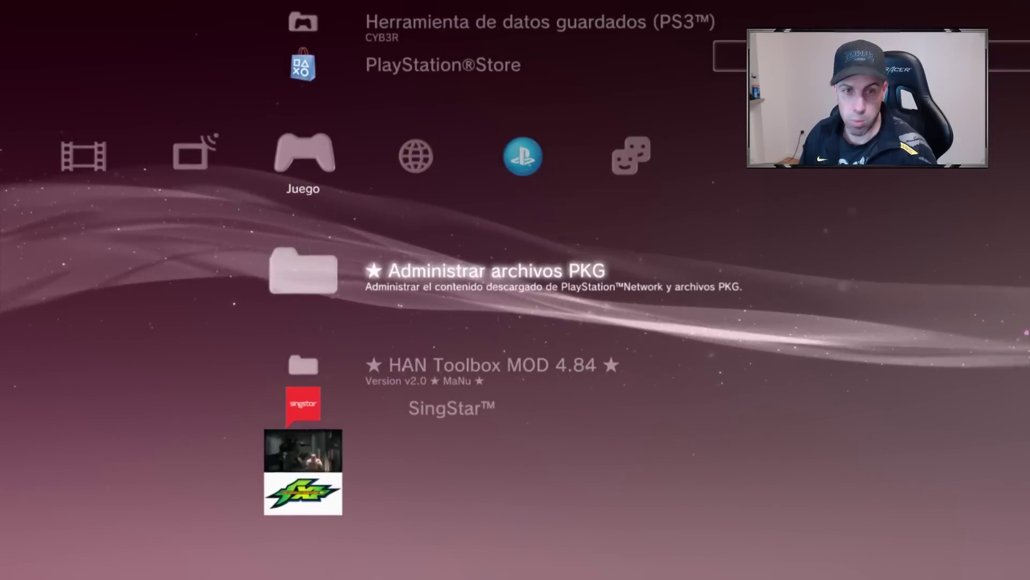
key(Return)
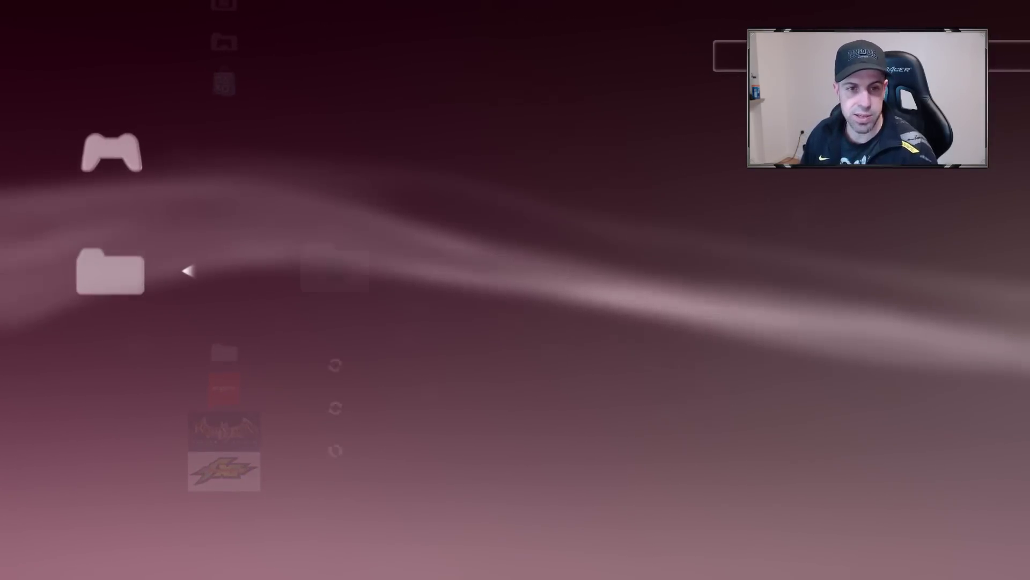
Step: Try to install GTA_San_Andreas_Juego.pkg from the USB drive and return to the Juego category
key(Down)
key(Return)
key(Down)
key(Down)
key(Return)
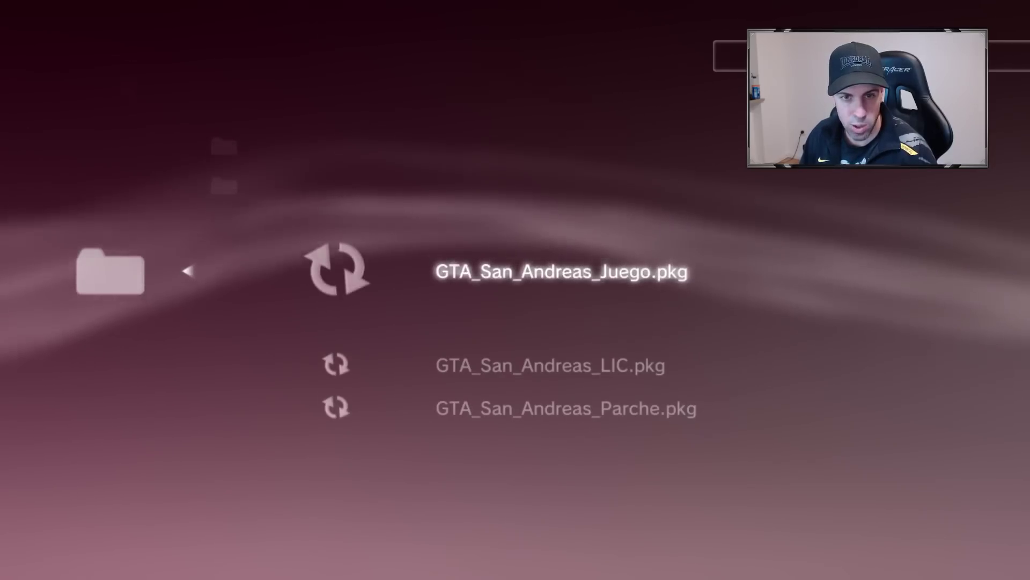
key(Return)
key(Return)
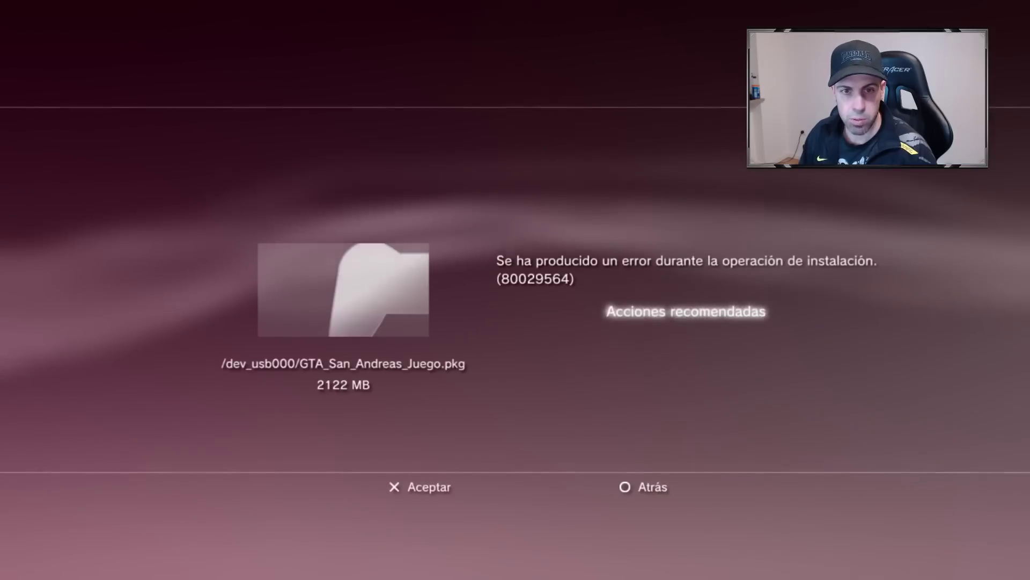
key(Escape)
key(Escape)
key(Escape)
Step: Run HAN Enabler sin Conexion Offline (4.84) from the Exploits para 4.83 y 4.84 in HAN Toolbox MOD 4.84
key(Down)
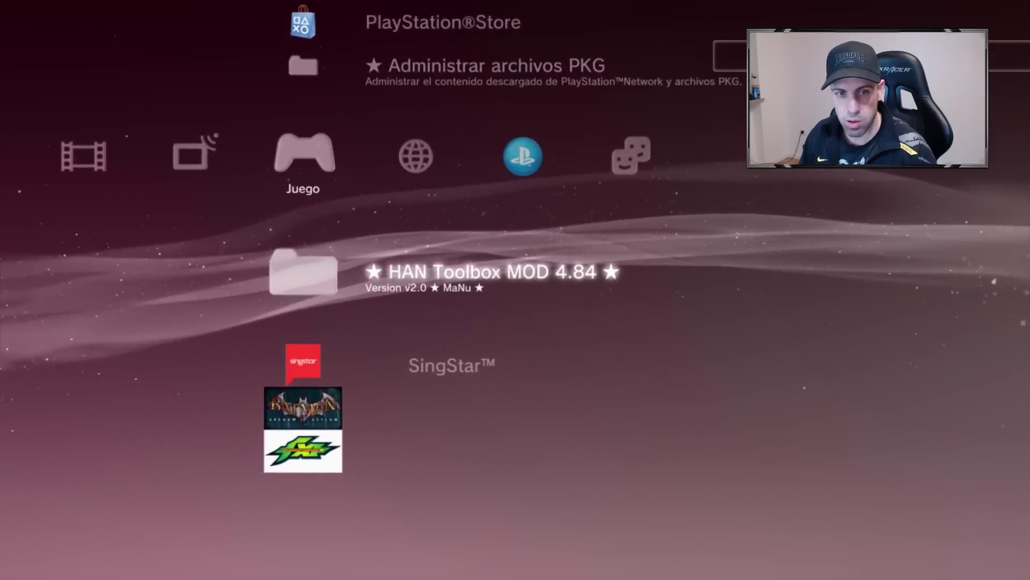
key(Return)
key(Down)
key(Return)
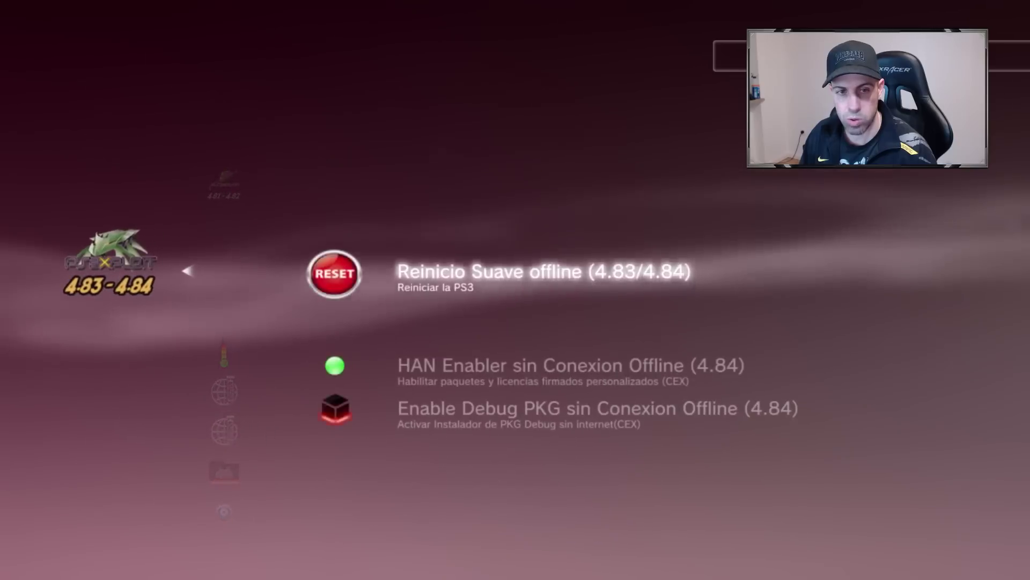
key(Down)
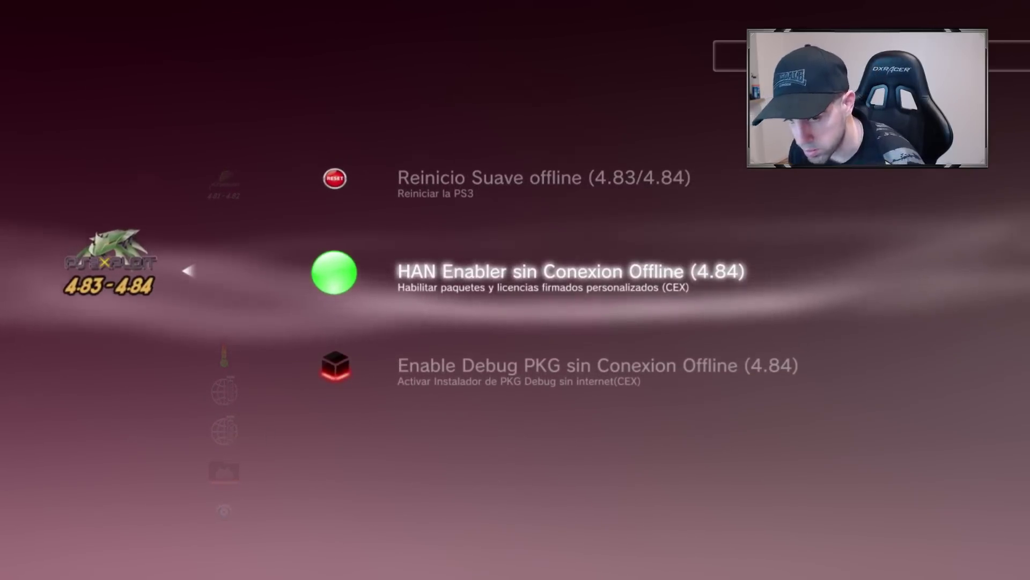
key(Return)
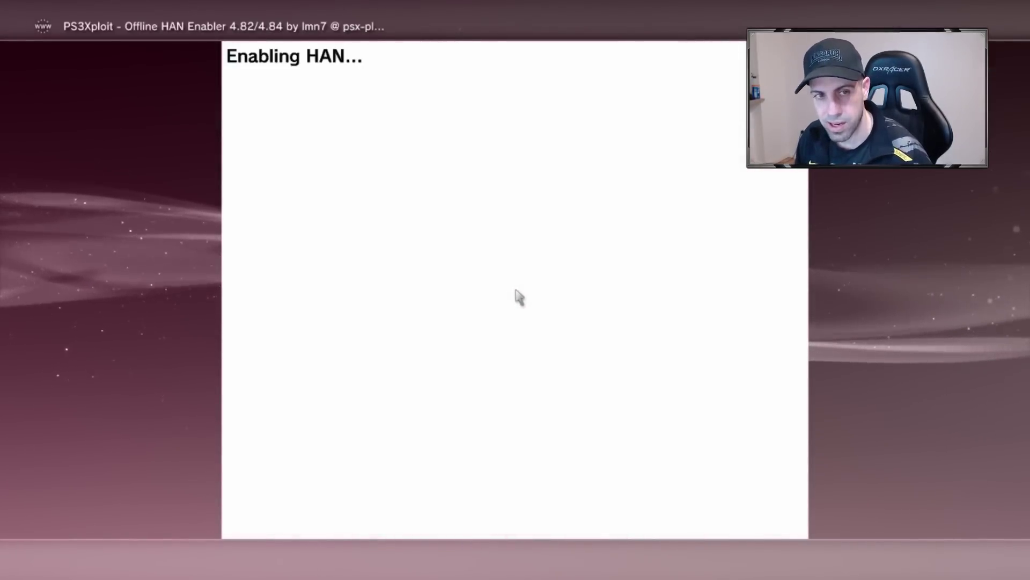
Step: Close the HAN Enabler browser page and return to the Juego category
key(Escape)
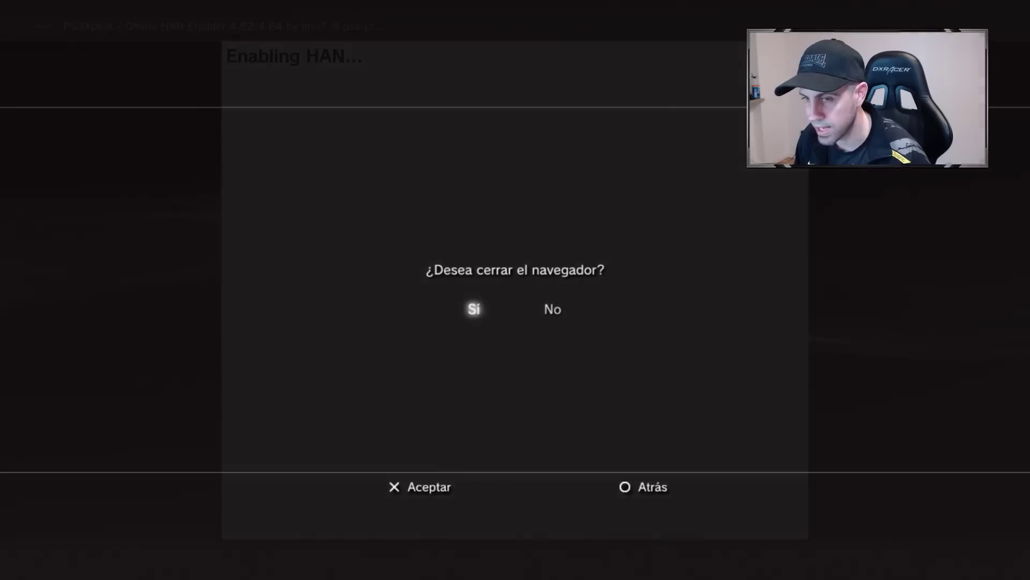
key(Left)
key(Return)
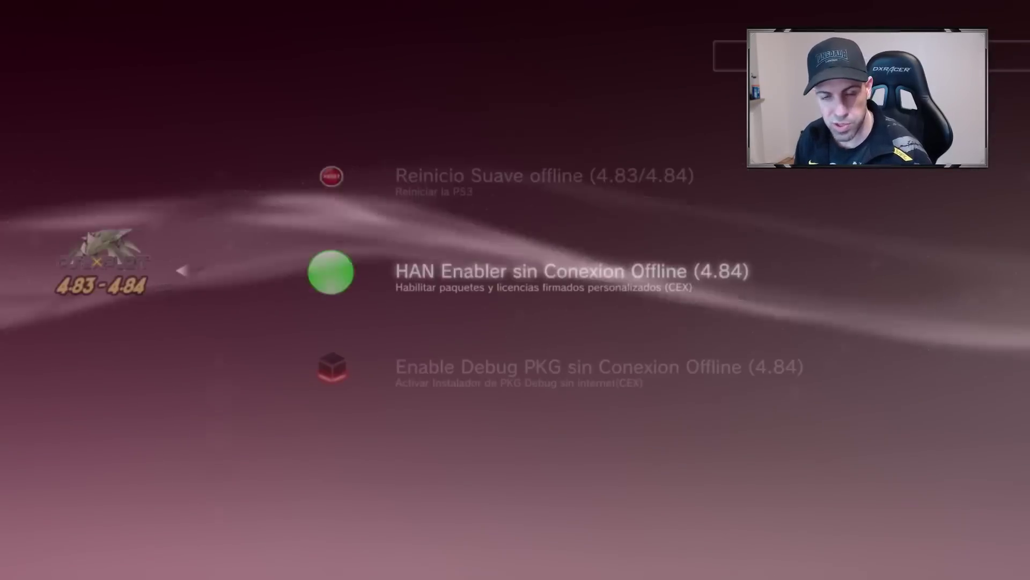
key(Escape)
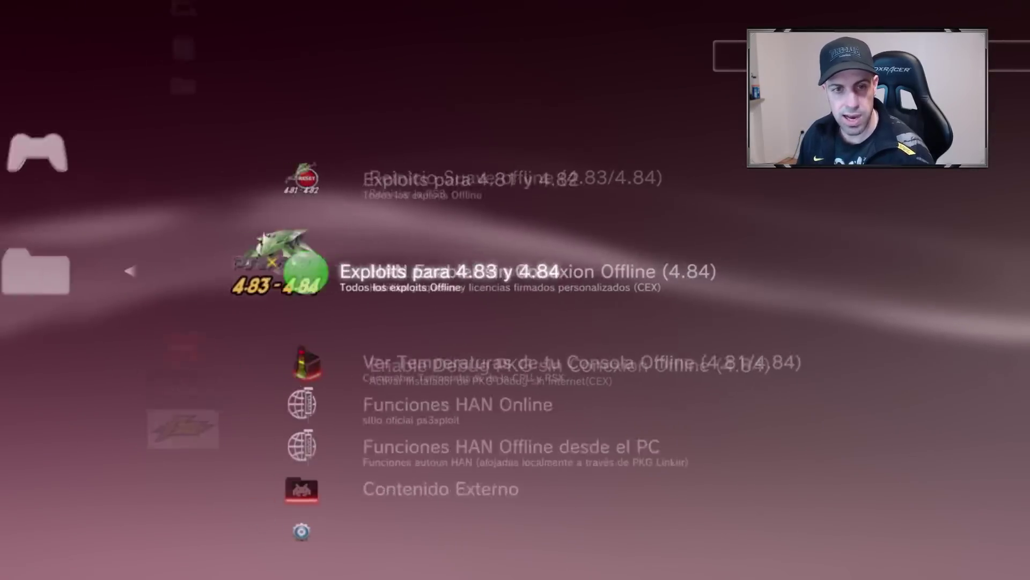
key(Escape)
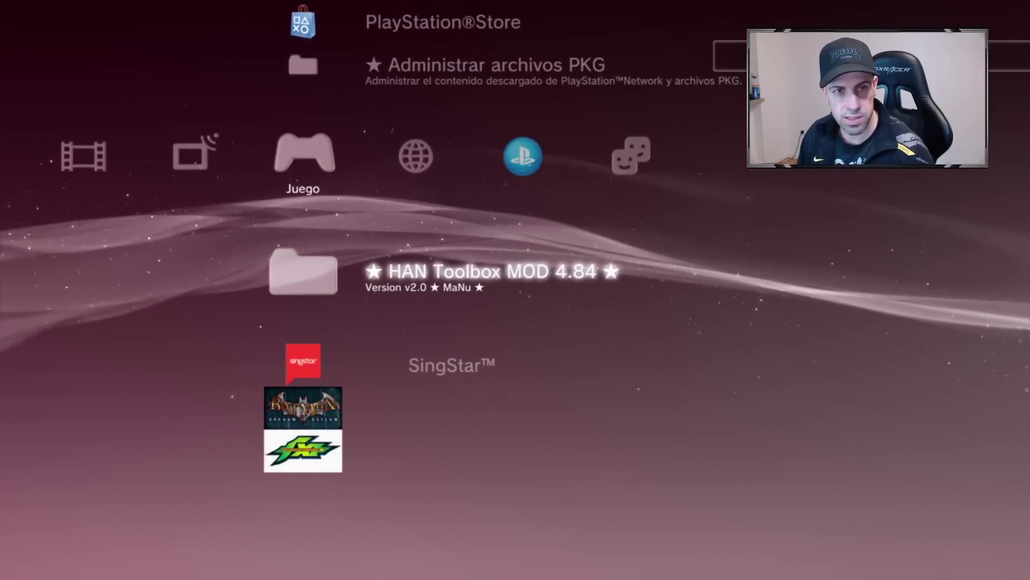
Step: Install GTA_San_Andreas_Juego.pkg and GTA_San_Andreas_Parche.pkg from the Directorio estándar in Administrar archivos PKG
key(Up)
key(Return)
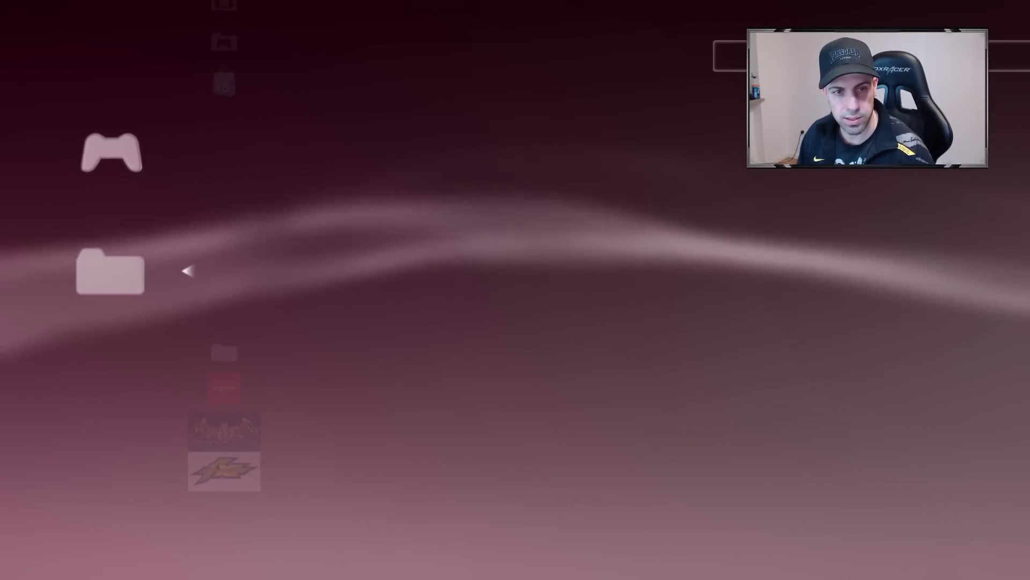
key(Return)
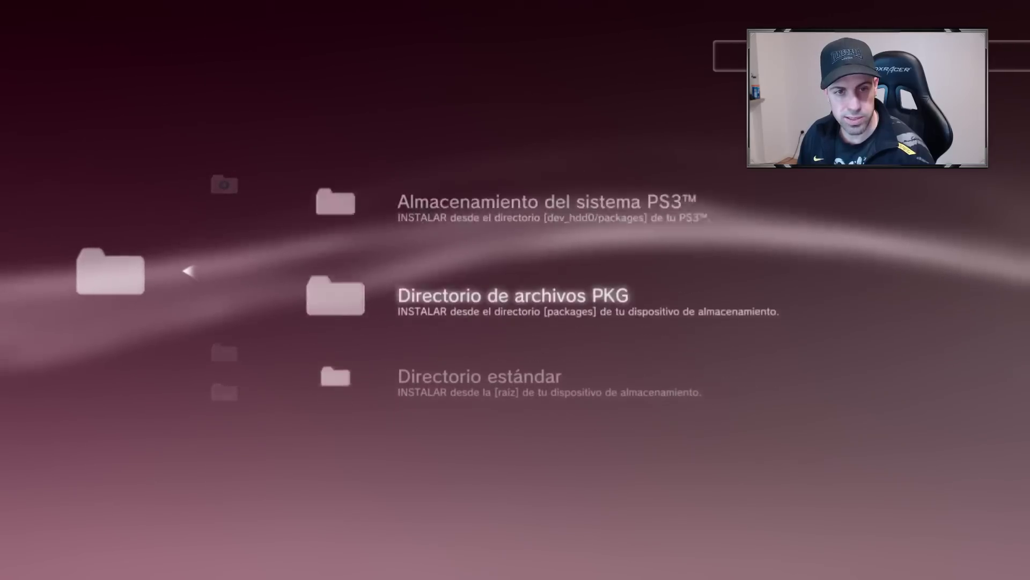
key(Return)
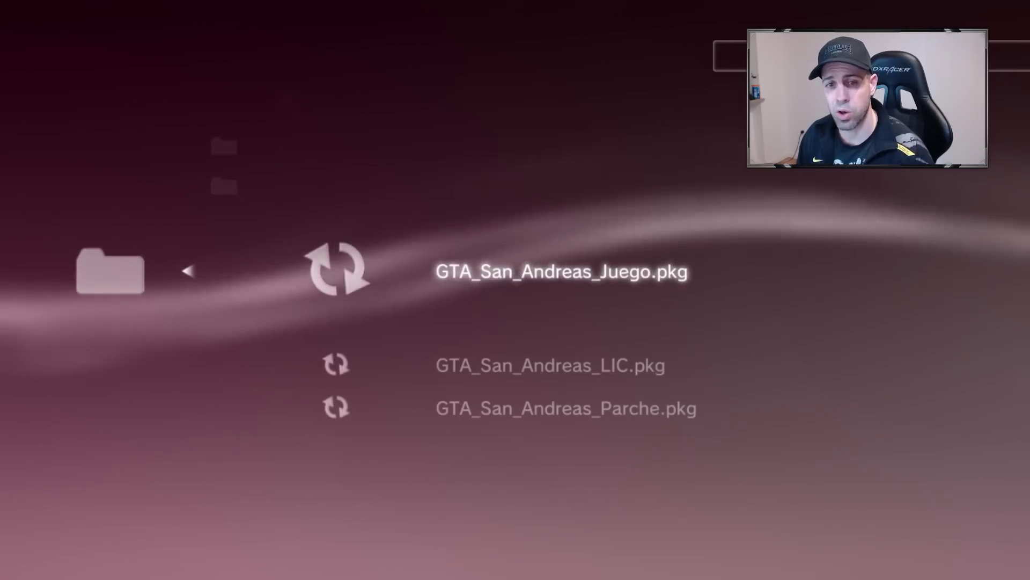
key(Down)
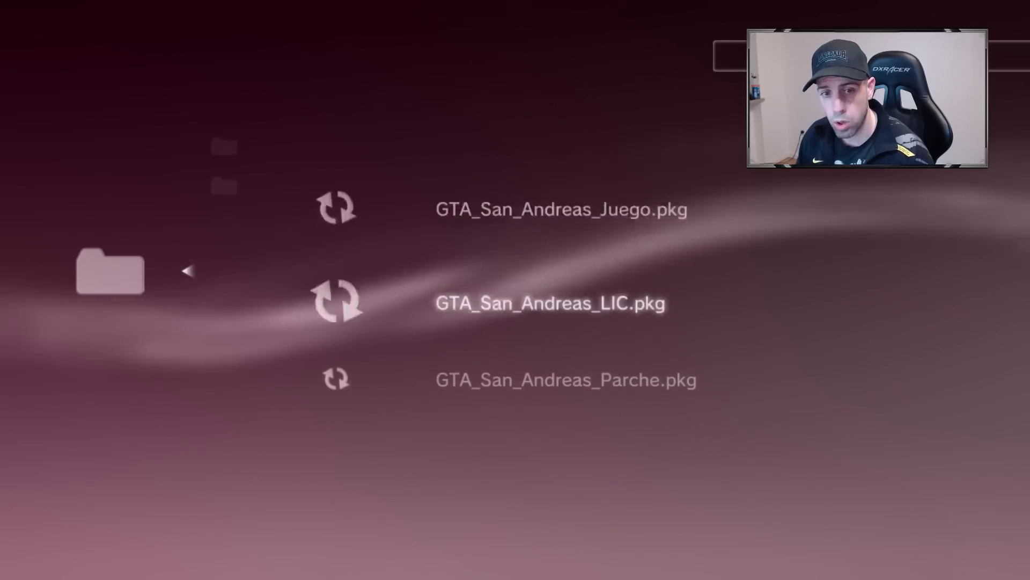
key(Down)
key(Up)
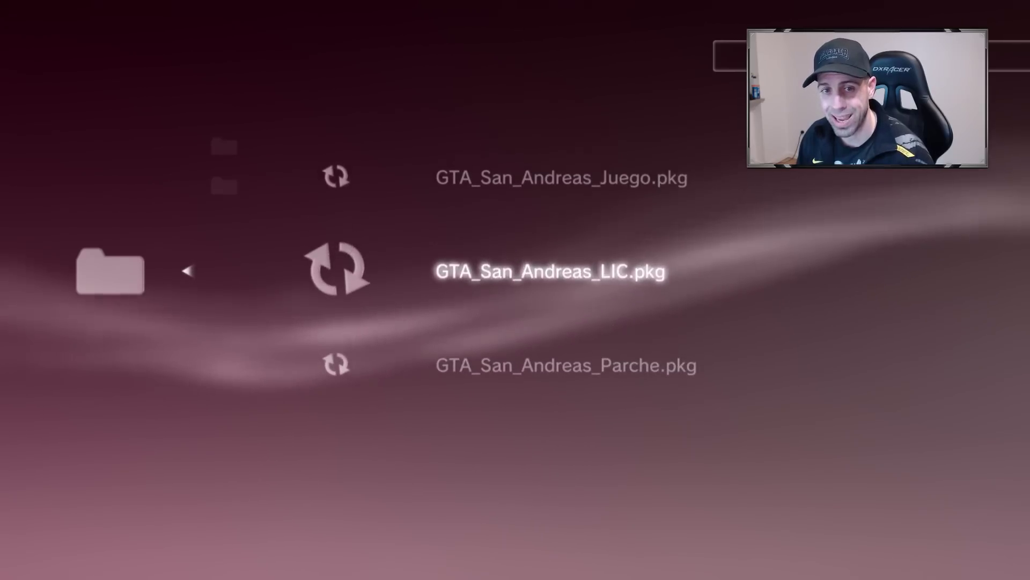
key(Up)
key(Return)
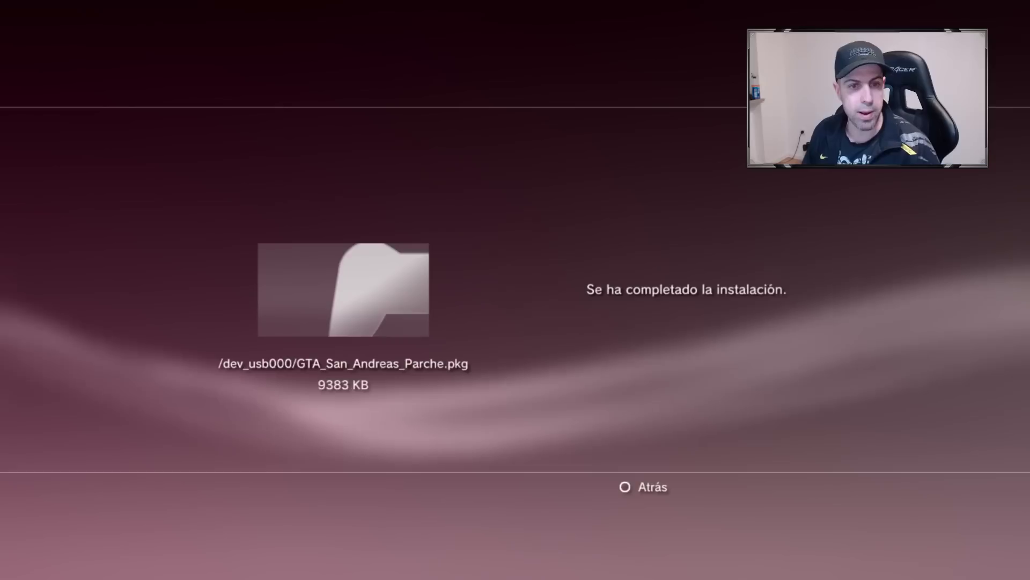
key(Escape)
Step: Install the license package GTA_San_Andreas_LIC.pkg from the Directorio estándar and return to the Juego category
key(Return)
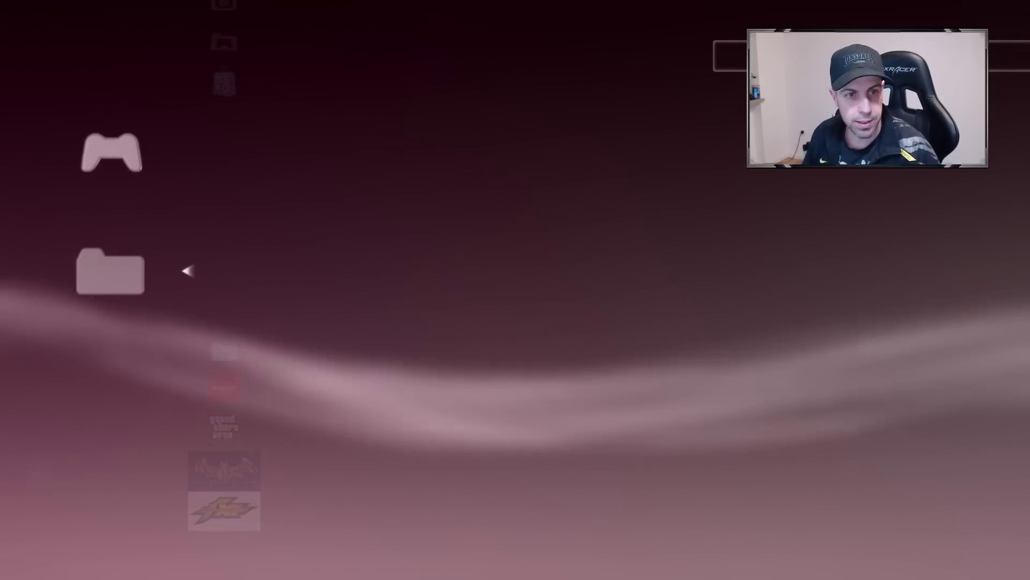
key(Down)
key(Return)
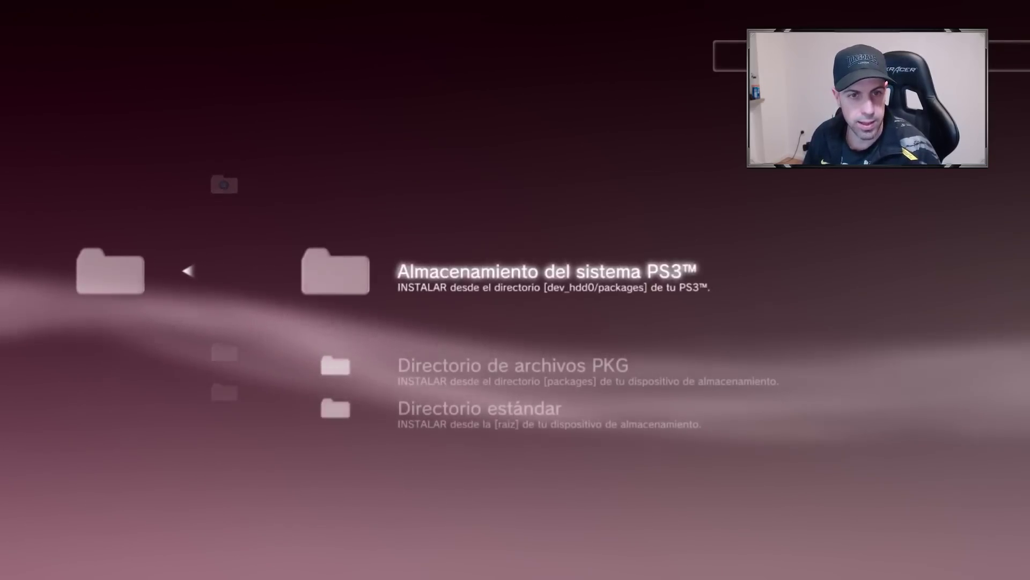
key(Down)
key(Down)
key(Return)
key(Down)
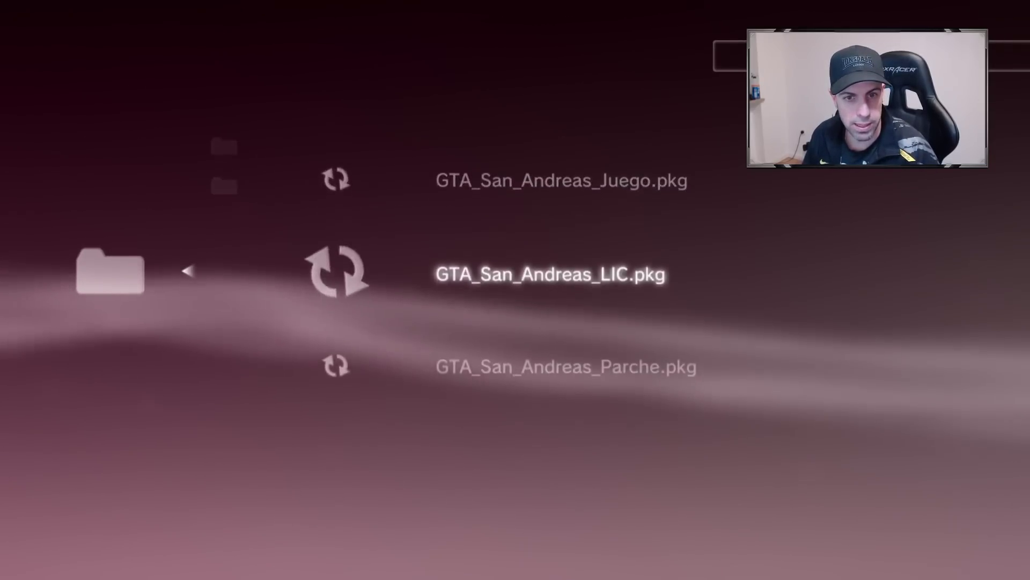
key(Return)
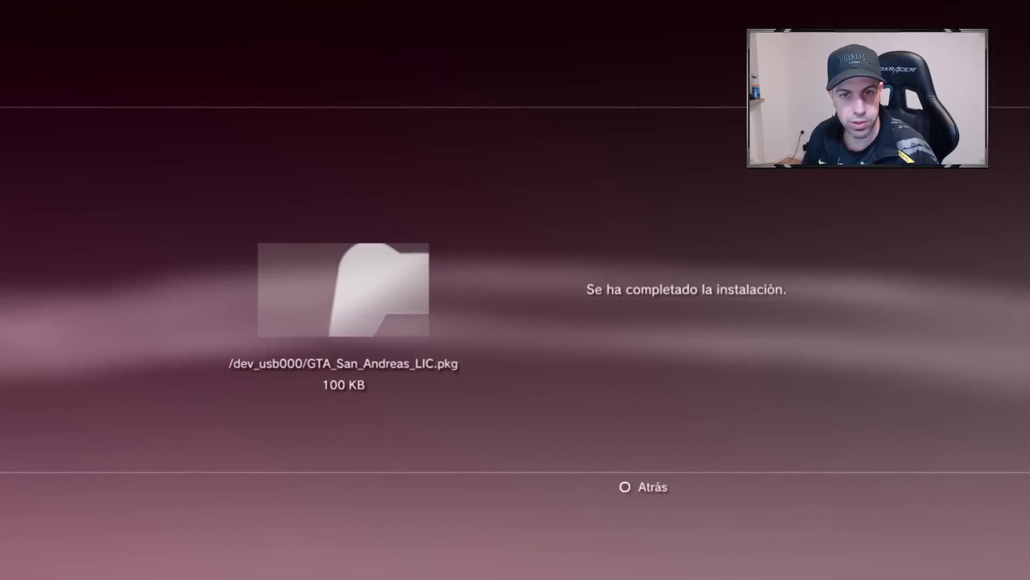
key(Escape)
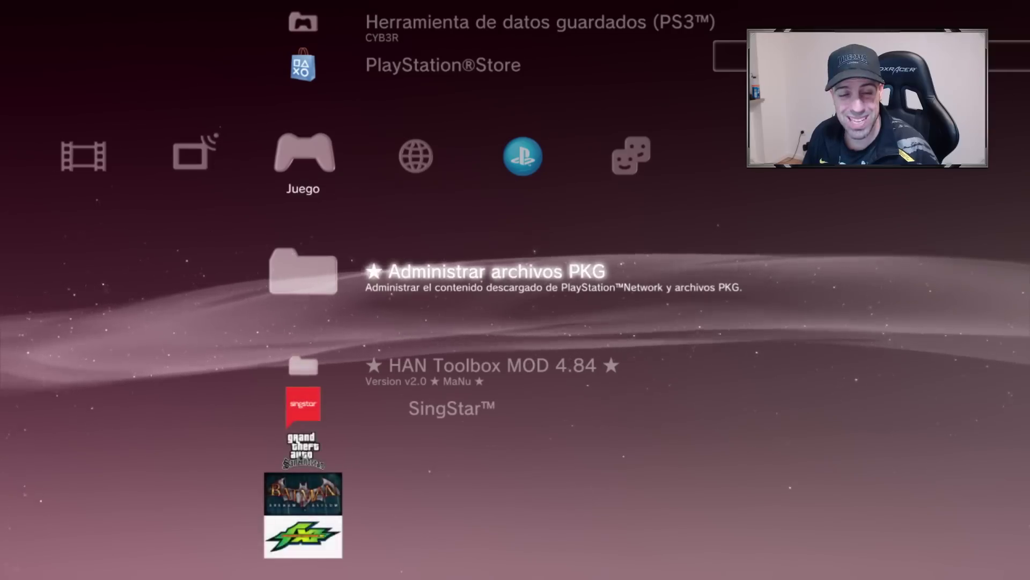
Step: Launch the installed GTA San Andreas game from the Juego category
key(Down)
key(Down)
key(Down)
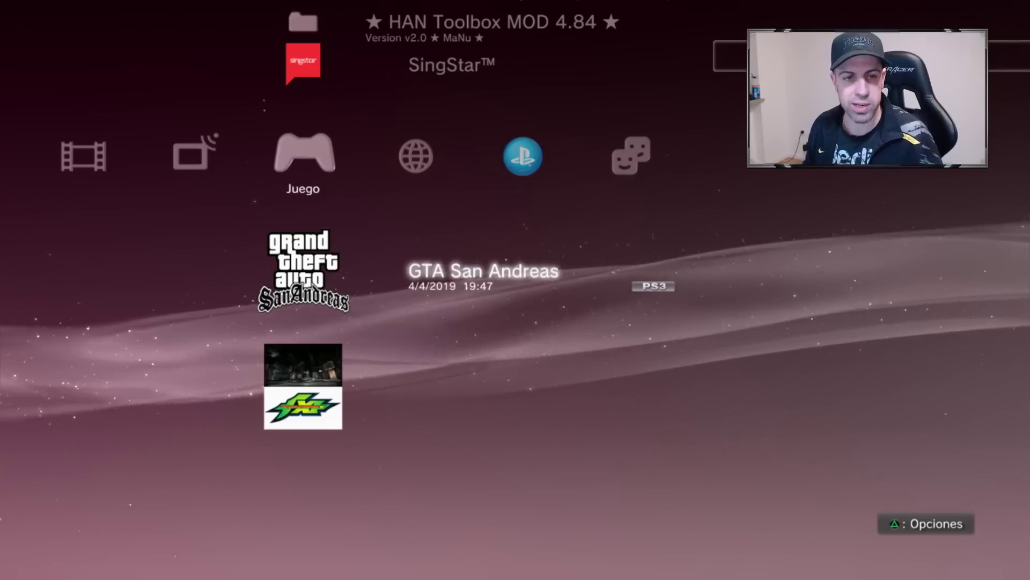
key(Down)
key(Up)
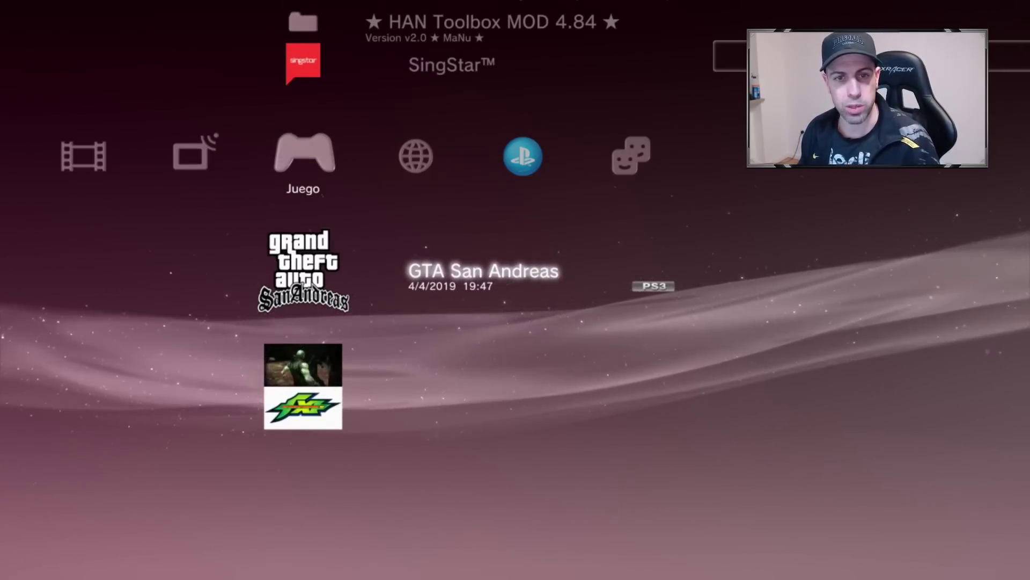
key(Return)
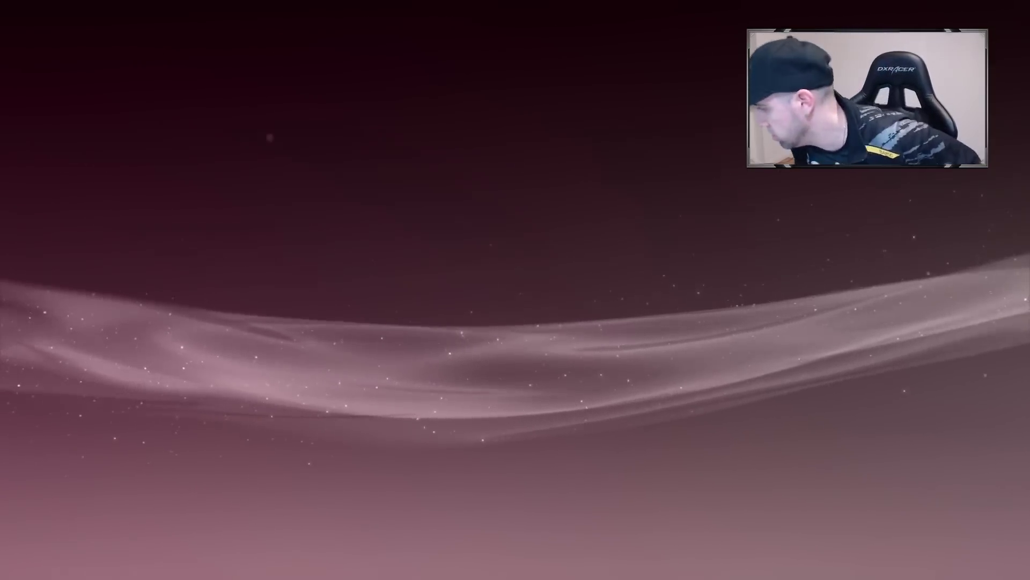